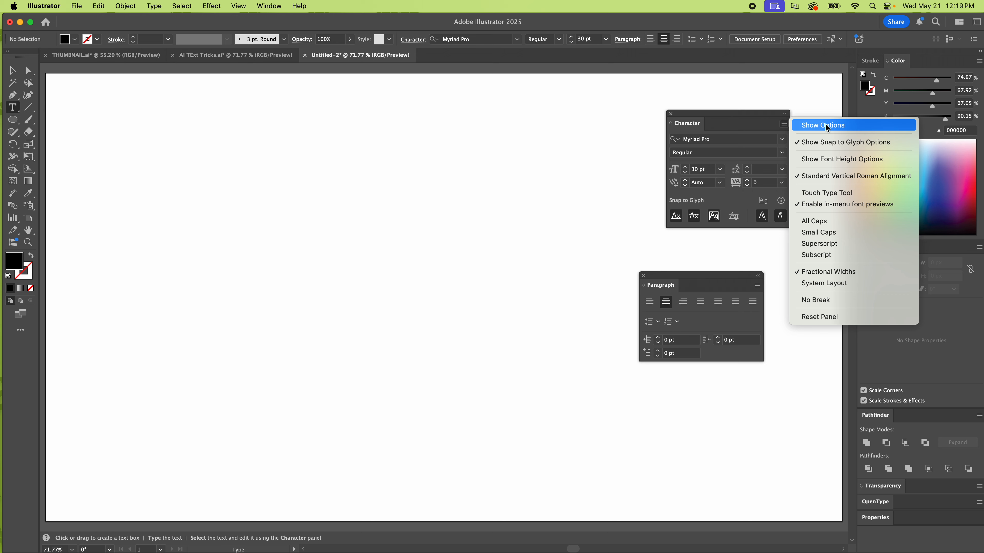
- Expand the Character and Paragraph panels to their full options and dock Paragraph directly beneath Character
left_click(843, 130)
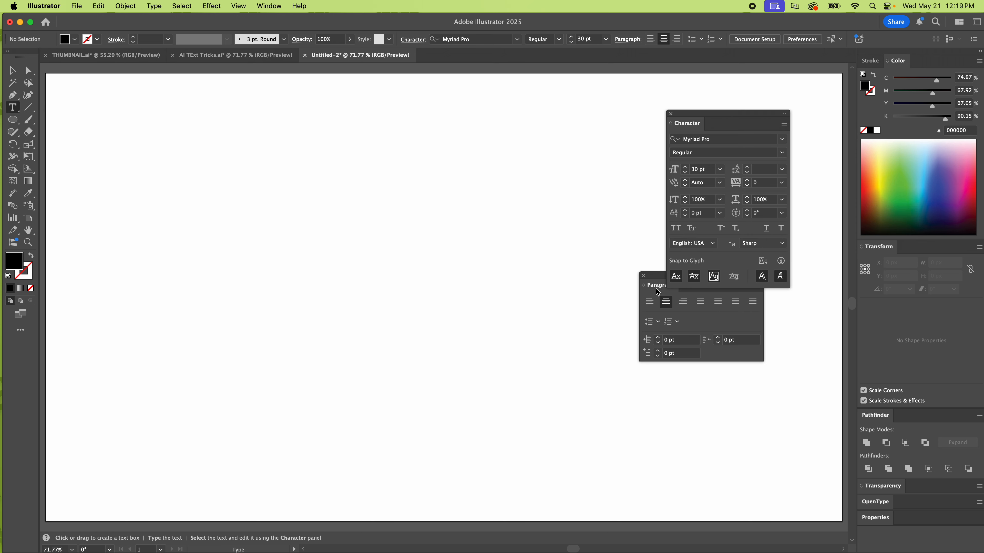
left_click_drag(658, 279, 685, 288)
left_click(784, 297)
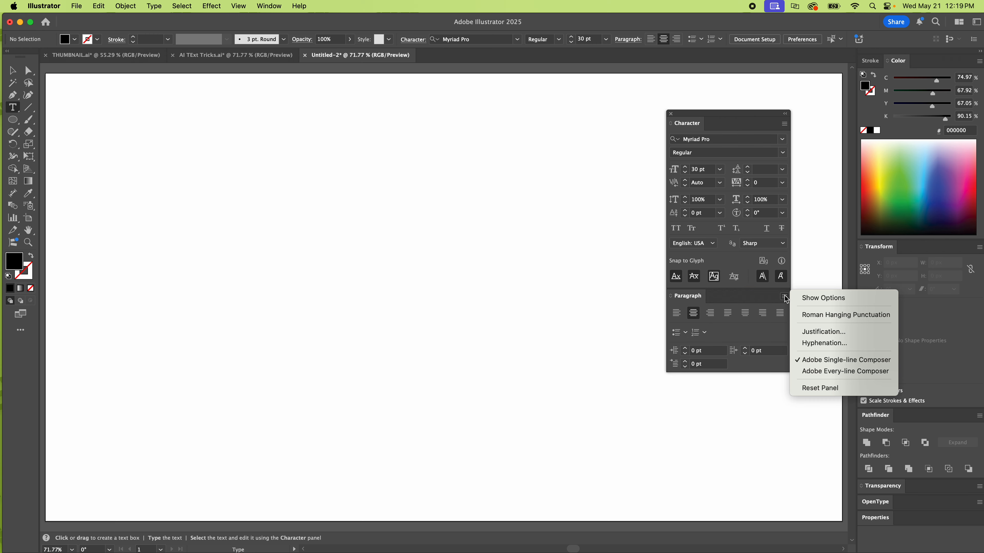
left_click(813, 300)
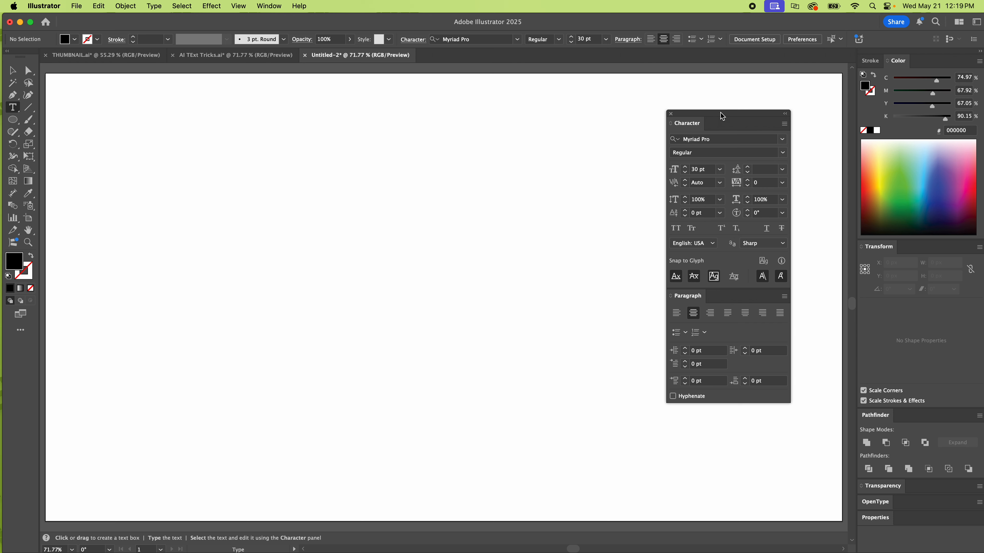
left_click_drag(722, 116, 752, 119)
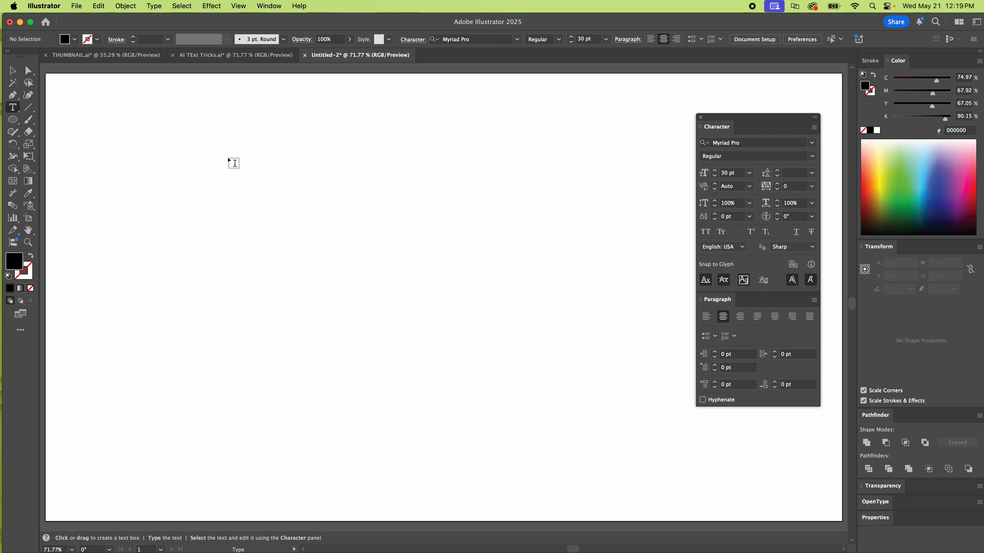
- Add point text reading HELLO WORLD in the artboard's upper left area and scale it up to about 70 pt
left_click(137, 135)
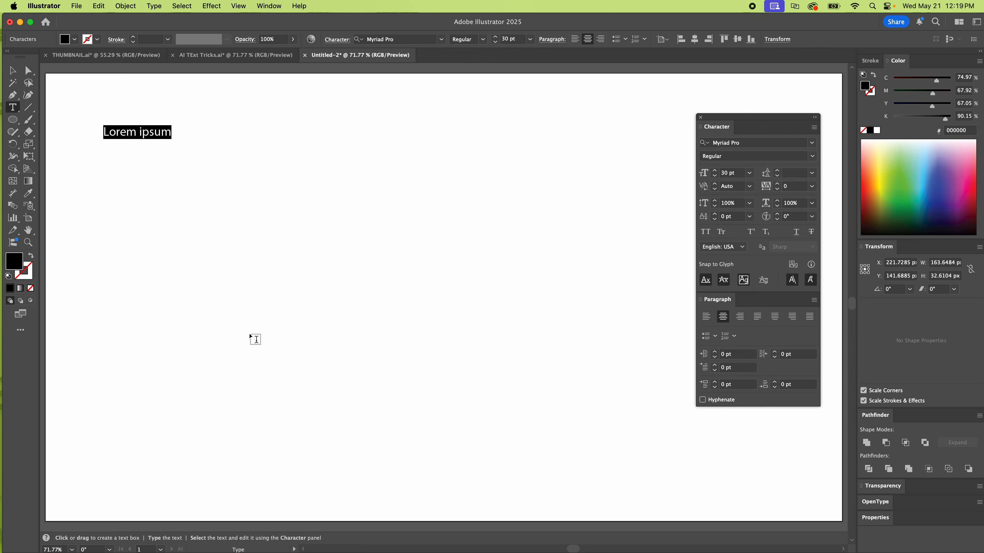
type("HELLO")
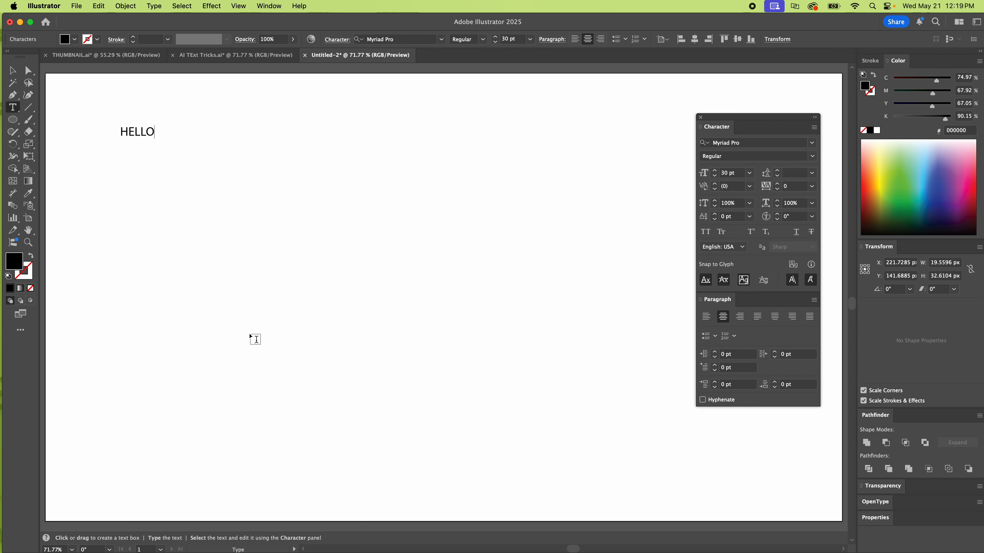
type(" T")
key("BackSpace")
type("WORLD")
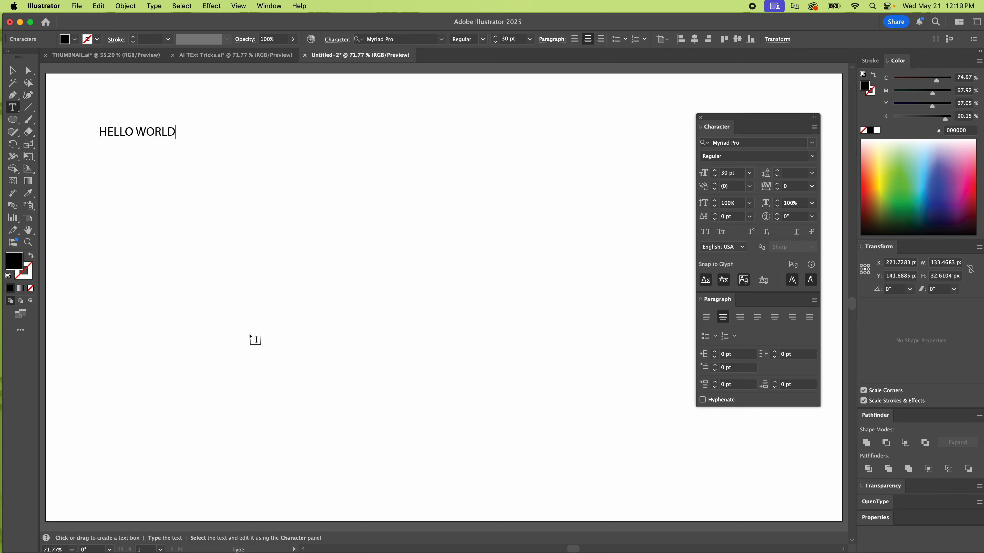
key("Escape")
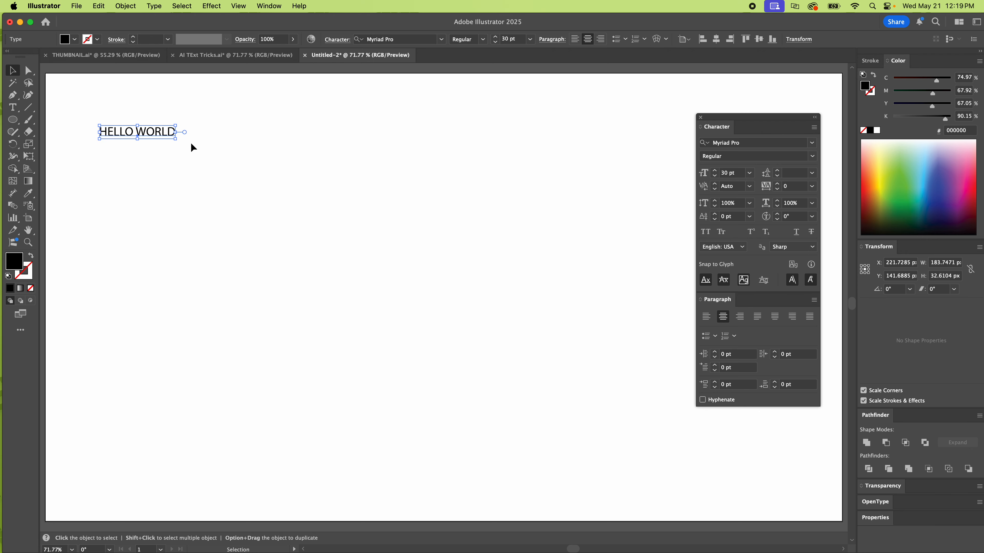
left_click_drag(175, 139, 276, 207)
left_click_drag(264, 138, 288, 148)
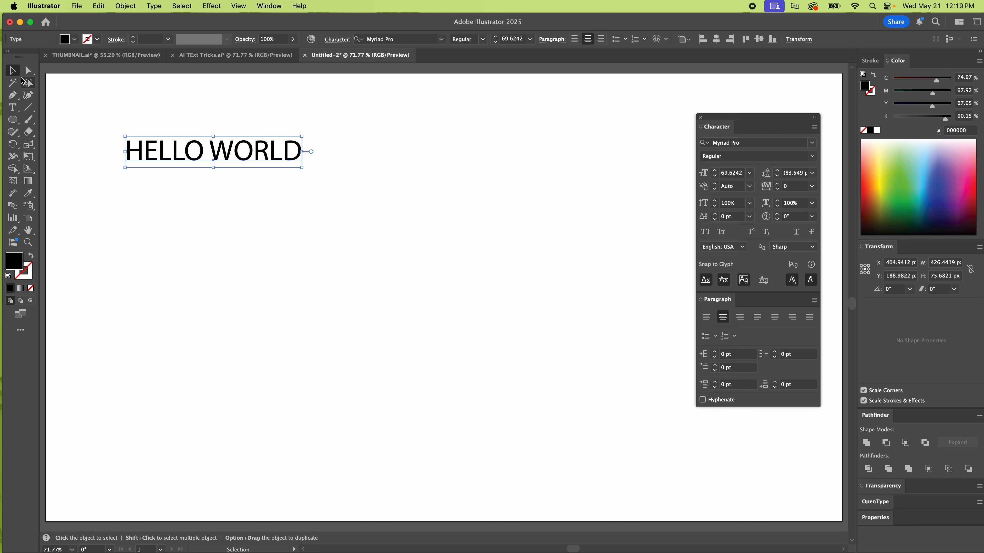
- Draw an area text frame about 528 by 499 px below HELLO WORLD and add random filler letters after its placeholder text
left_click(15, 111)
left_click_drag(151, 224, 371, 433)
left_click(339, 427)
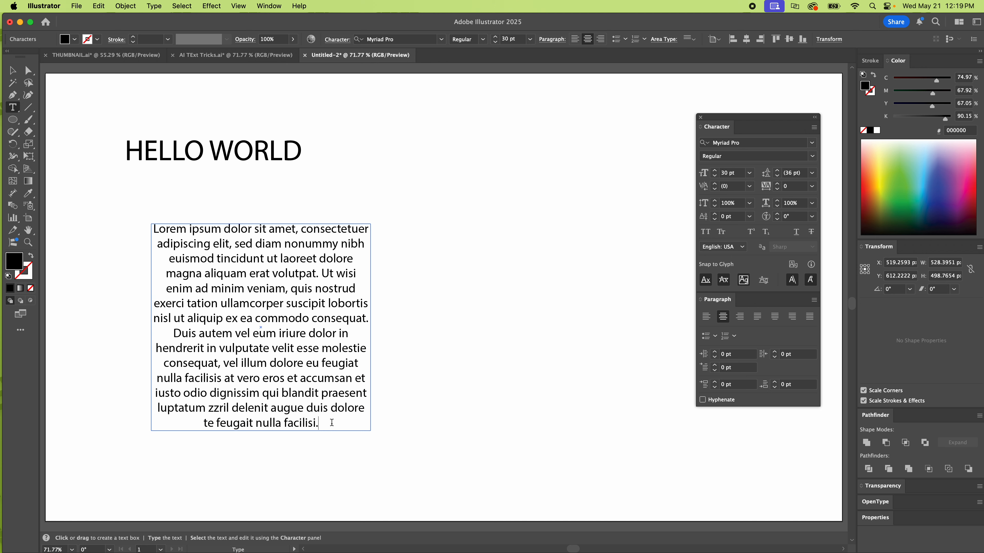
type("dlkjhsdlkjfhsdk")
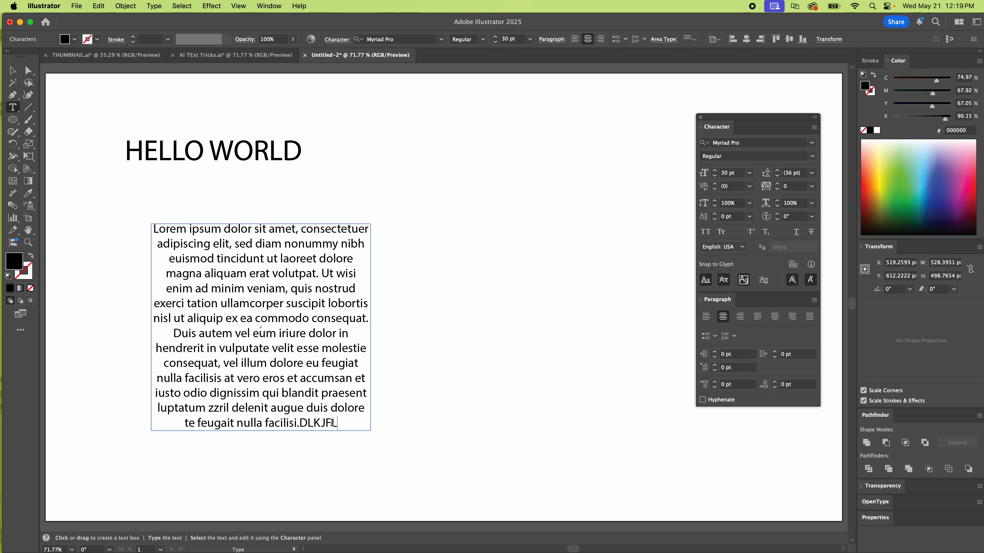
key("alt+BackSpace")
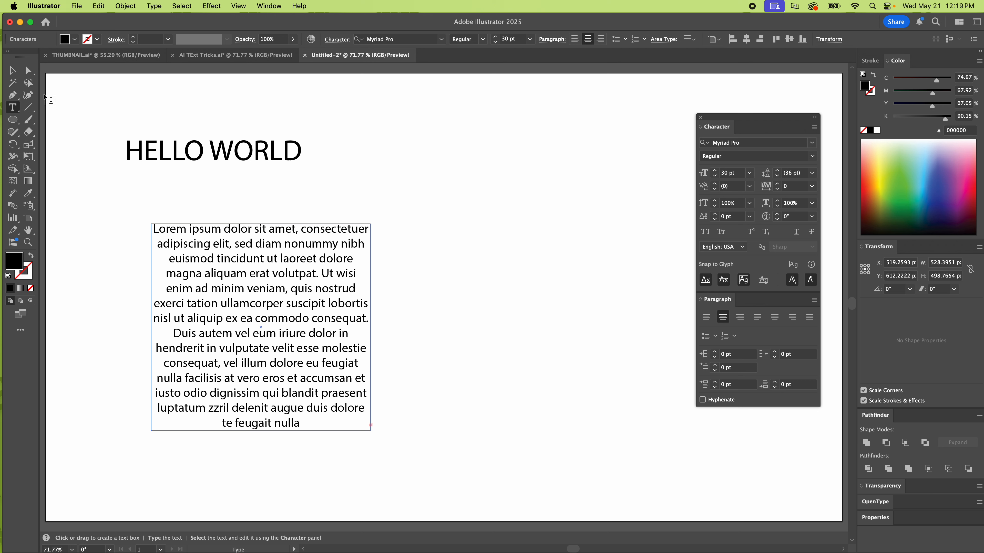
- Try smaller font sizes on the whole paragraph to fit the overflowing text, and restore it to 30 pt
left_click(12, 71)
double_click(248, 360)
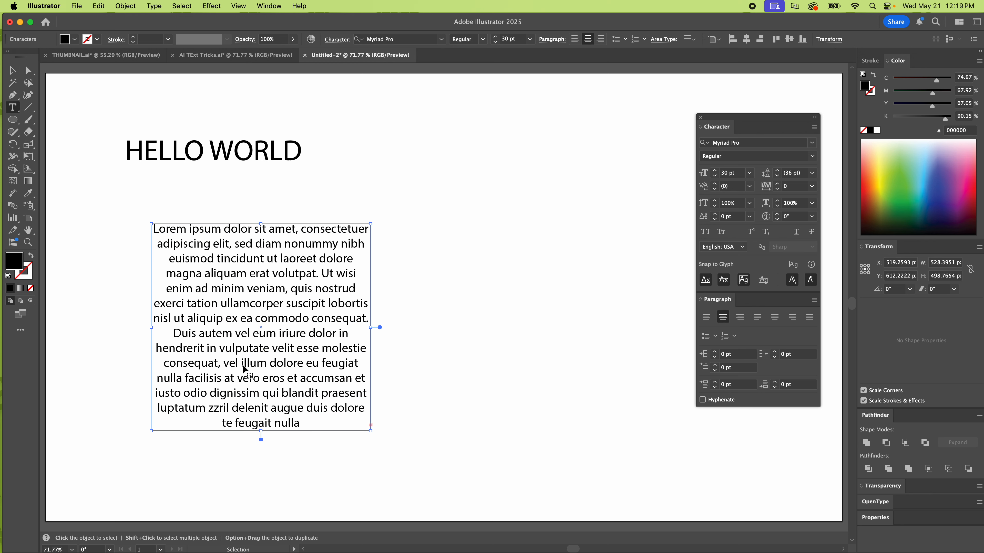
key("super+a")
left_click(714, 177)
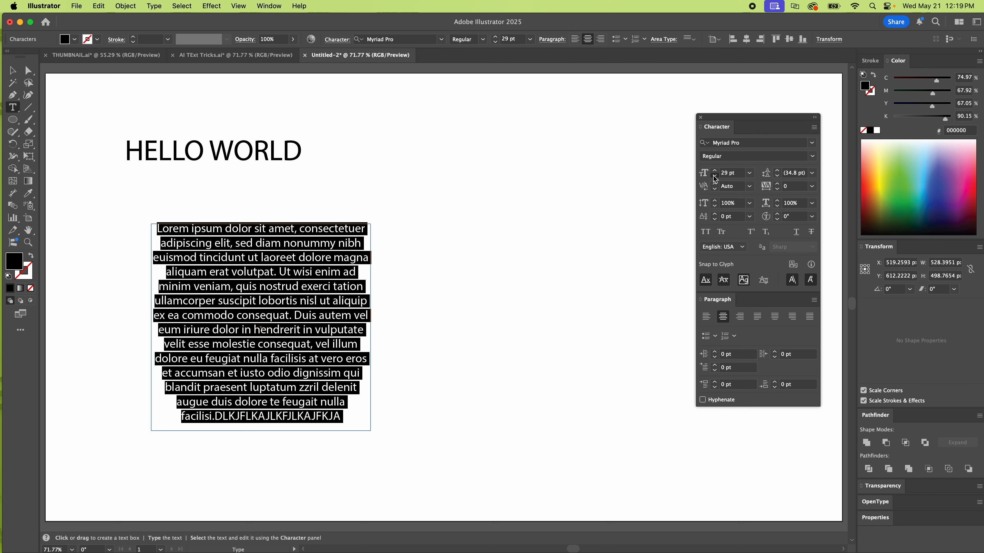
left_click(714, 177)
left_click(715, 177)
left_click(714, 171)
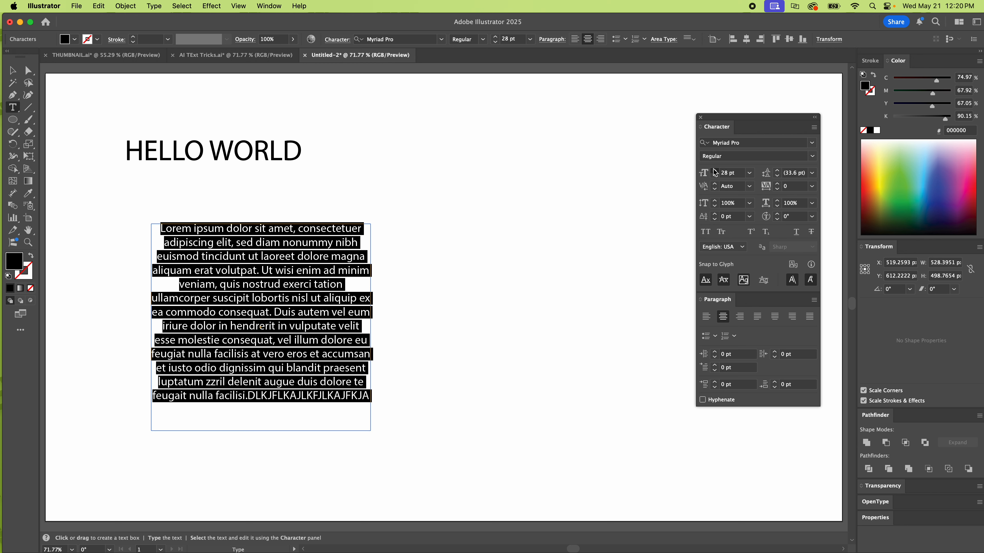
left_click(714, 171)
left_click(715, 171)
key("Escape")
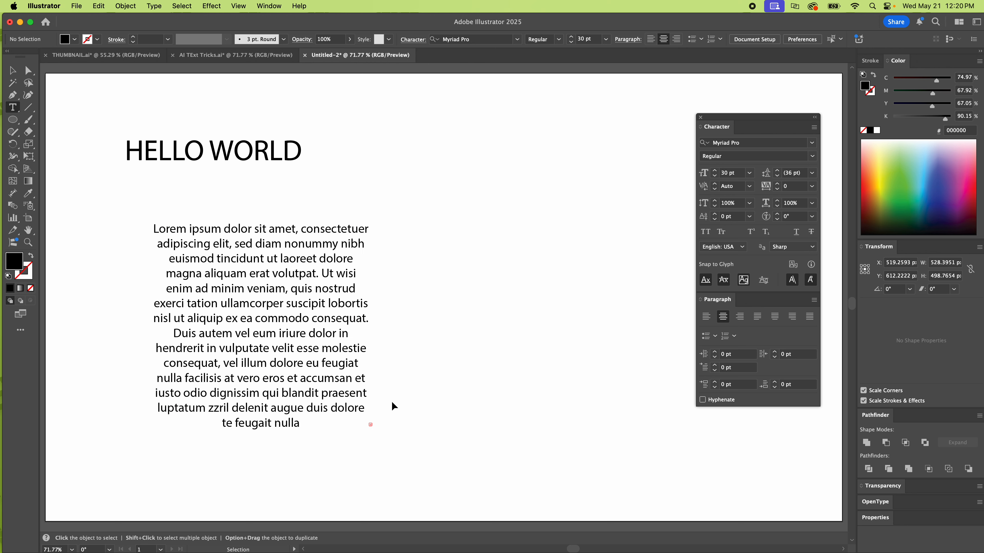
- Extend the paragraph frame's height to about 570 px to fit its hidden text, and position it beneath HELLO WORLD
left_click(12, 70)
left_click(287, 371)
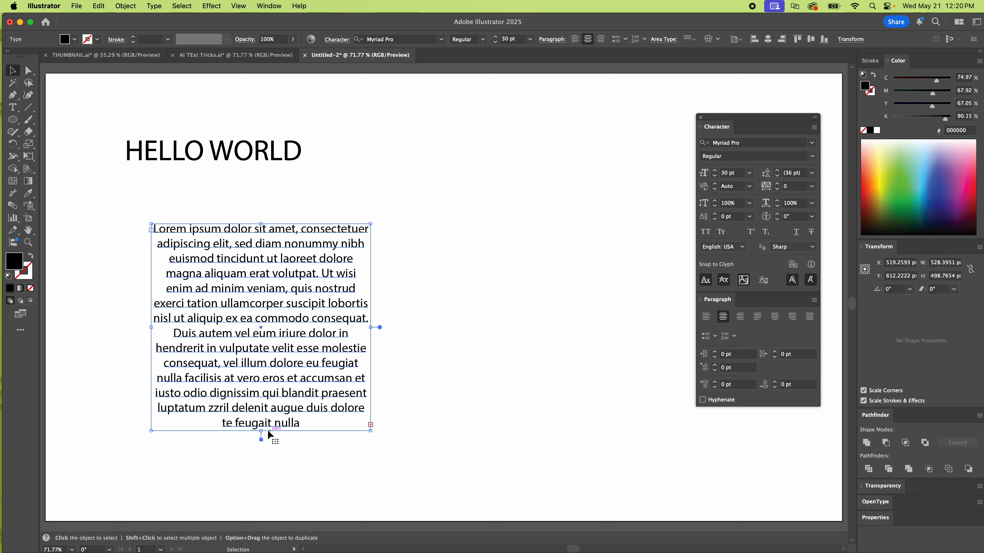
left_click_drag(260, 430, 258, 461)
left_click(449, 366)
left_click(323, 276)
left_click_drag(323, 276, 235, 252)
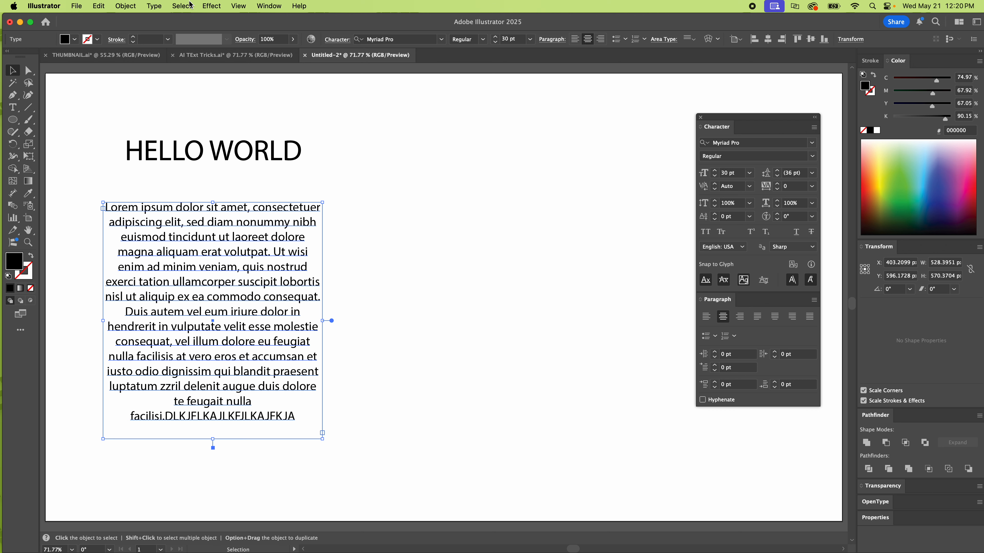
- Convert the paragraph from area type to point type
left_click(154, 5)
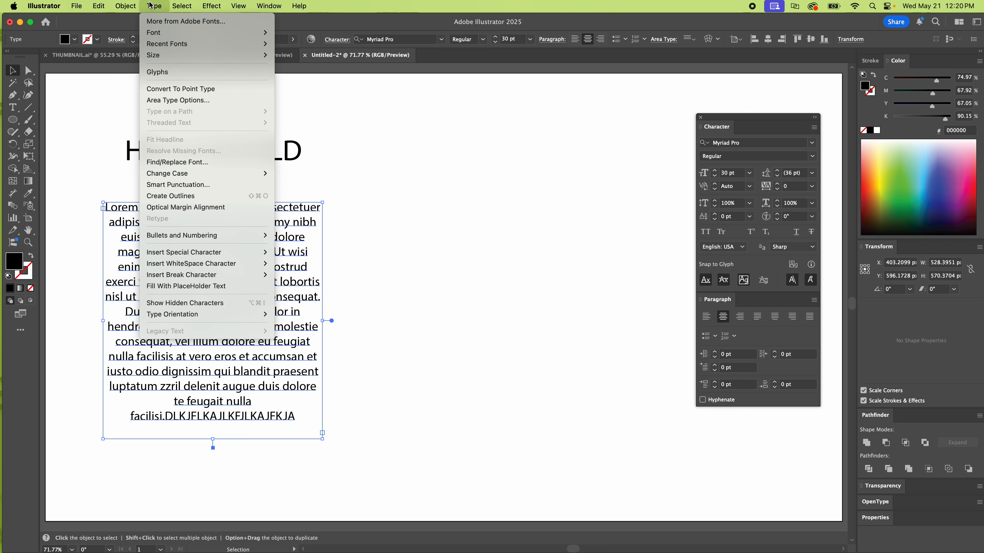
left_click(180, 89)
left_click(340, 416)
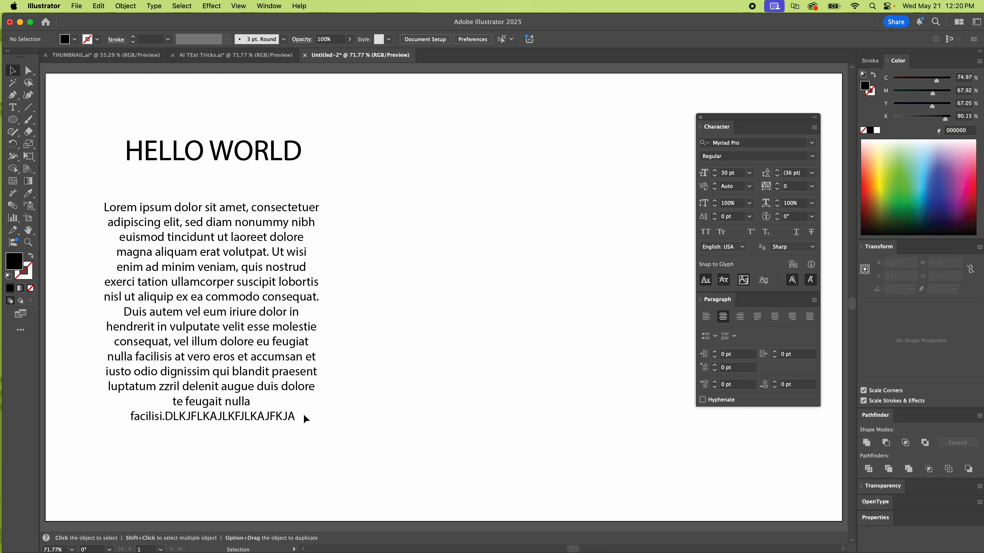
- Append a run of repeated DF letters to the paragraph's last line
double_click(287, 418)
key("super+a")
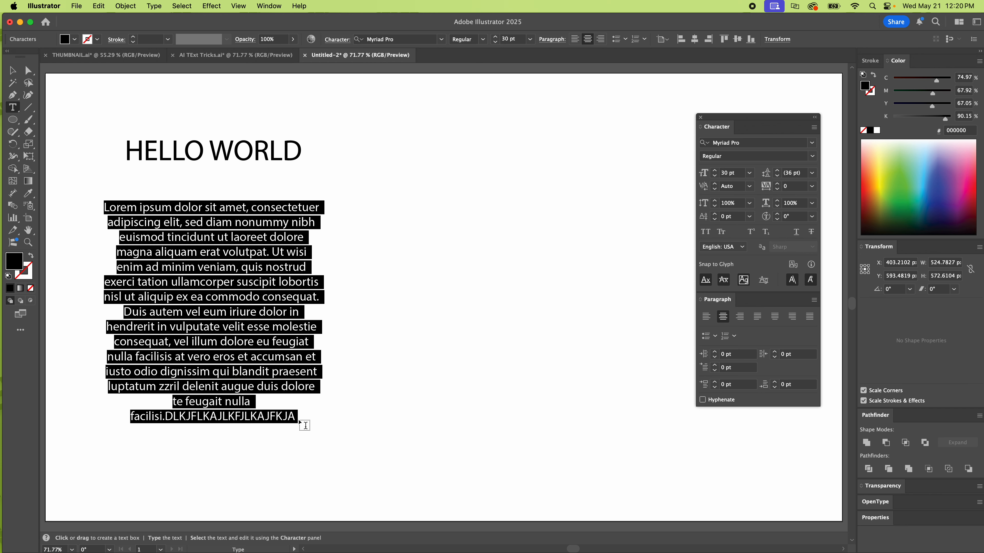
key("super+shift+a")
left_click(303, 421)
type("DFDFDFDFDFDFDFDF")
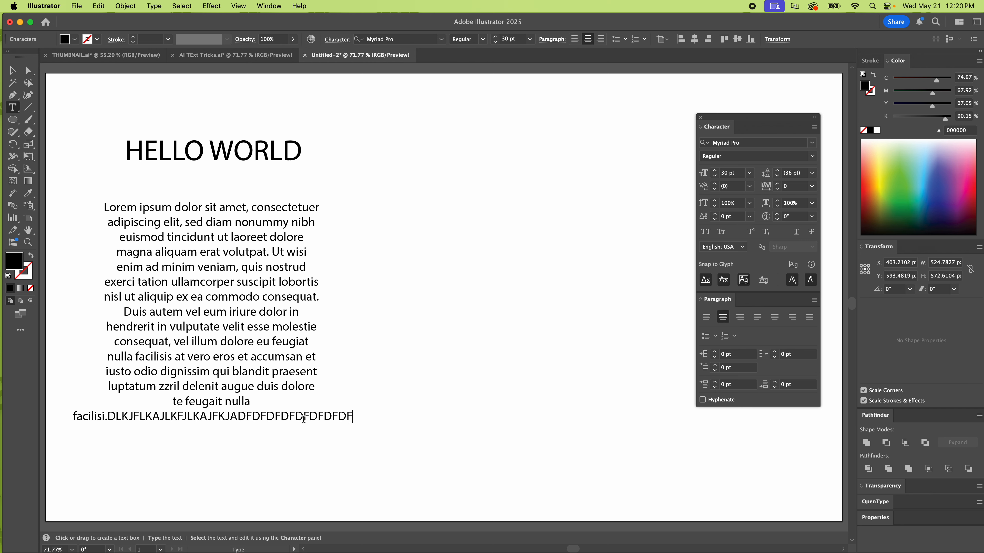
key("Escape")
- Check the area type conversion offered for HELLO WORLD, and delete the paragraph beneath it
left_click(218, 161)
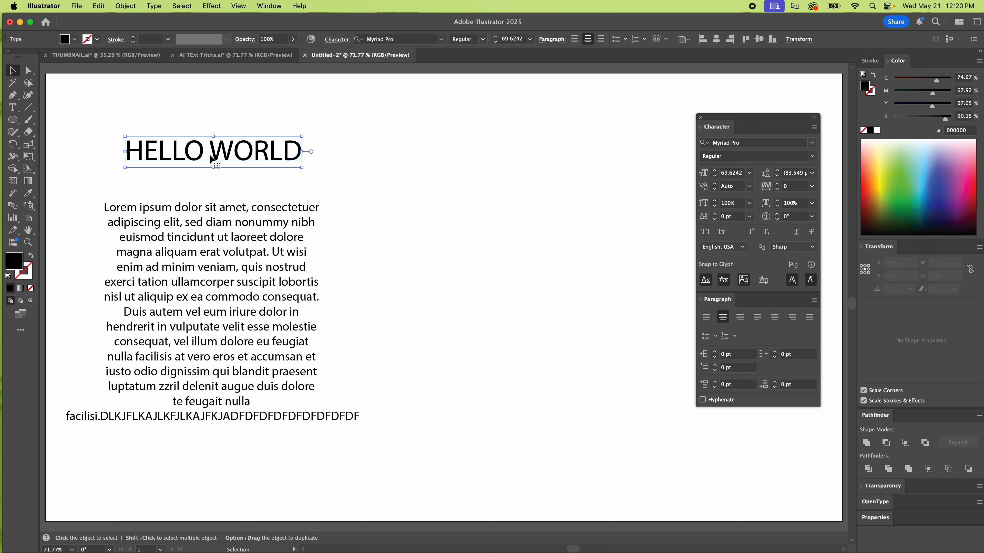
left_click(155, 6)
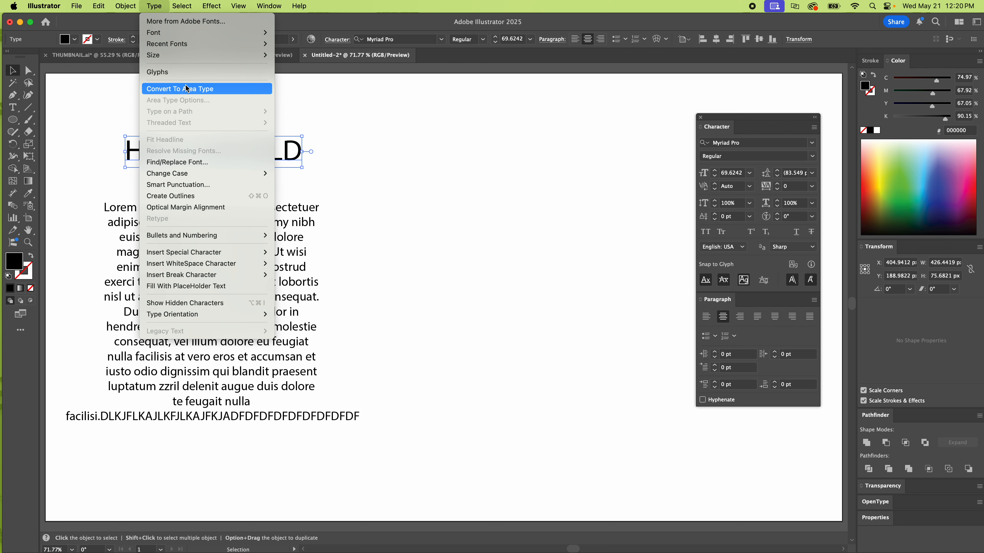
left_click(234, 96)
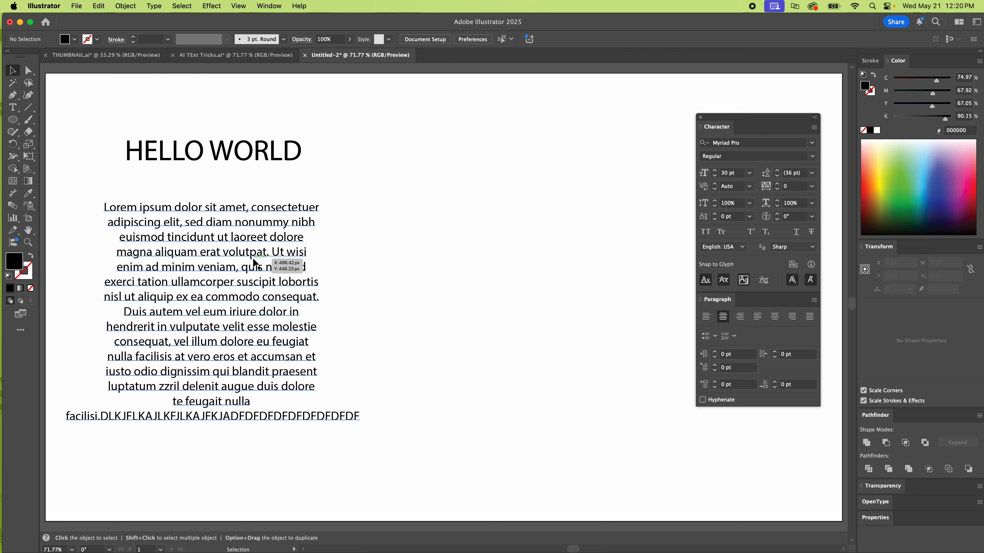
left_click_drag(256, 257, 468, 250)
key("Delete")
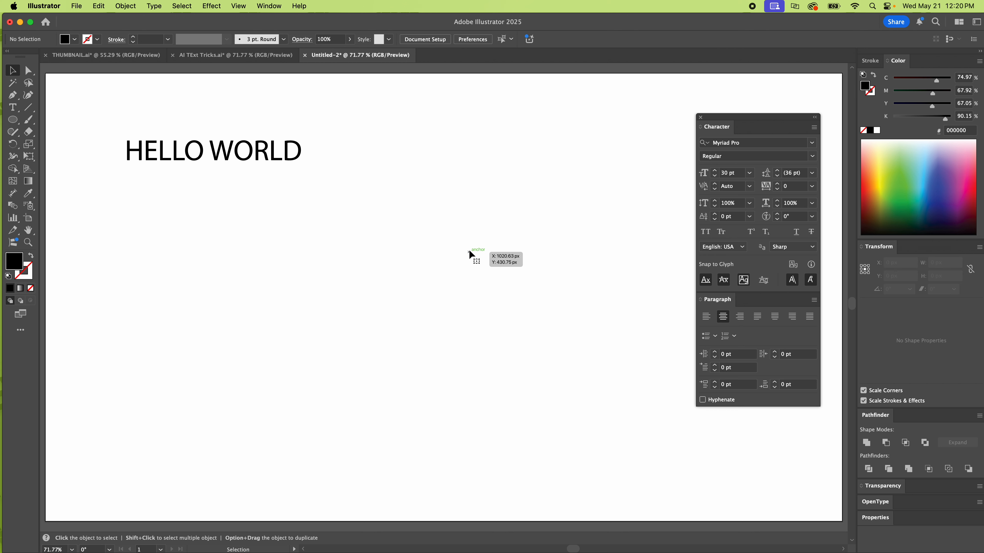
- Create vertical text reading HELLO WORLD with the Vertical Type tool and move it toward the middle of the artboard
left_click(12, 107)
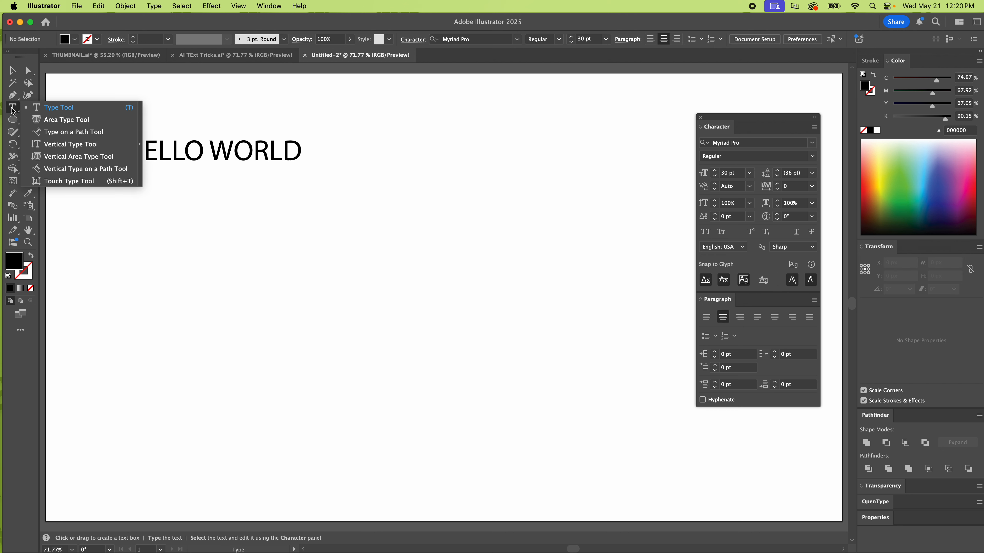
left_click(70, 144)
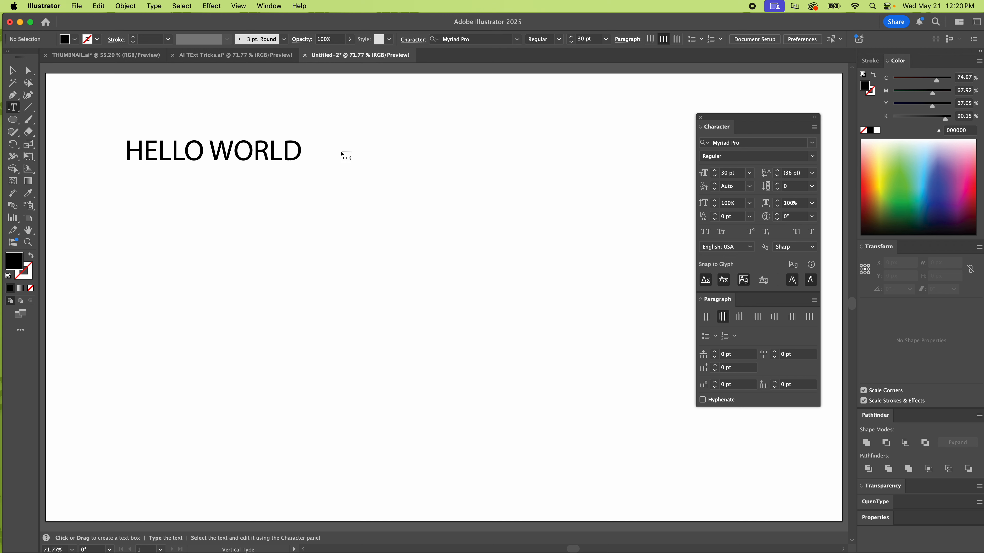
left_click(409, 157)
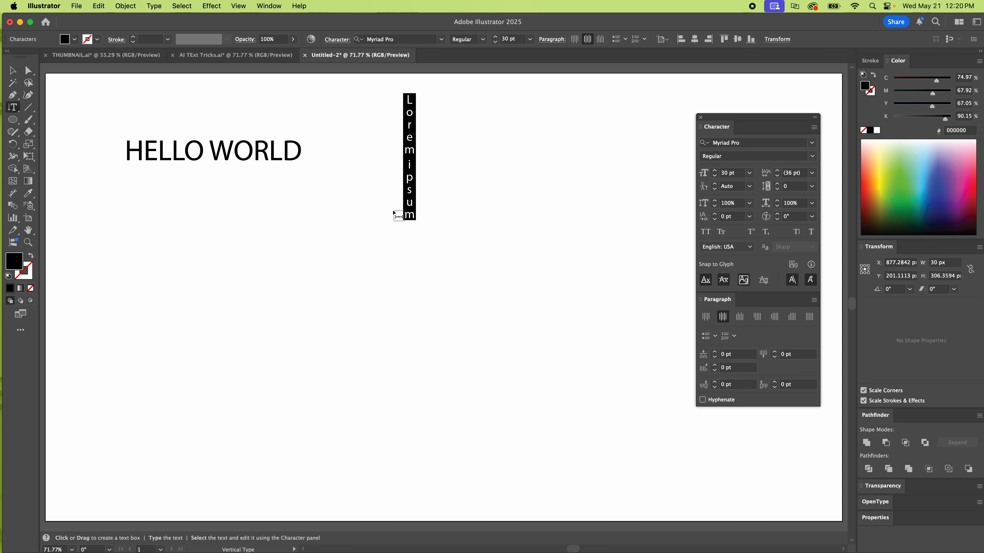
type("HELL")
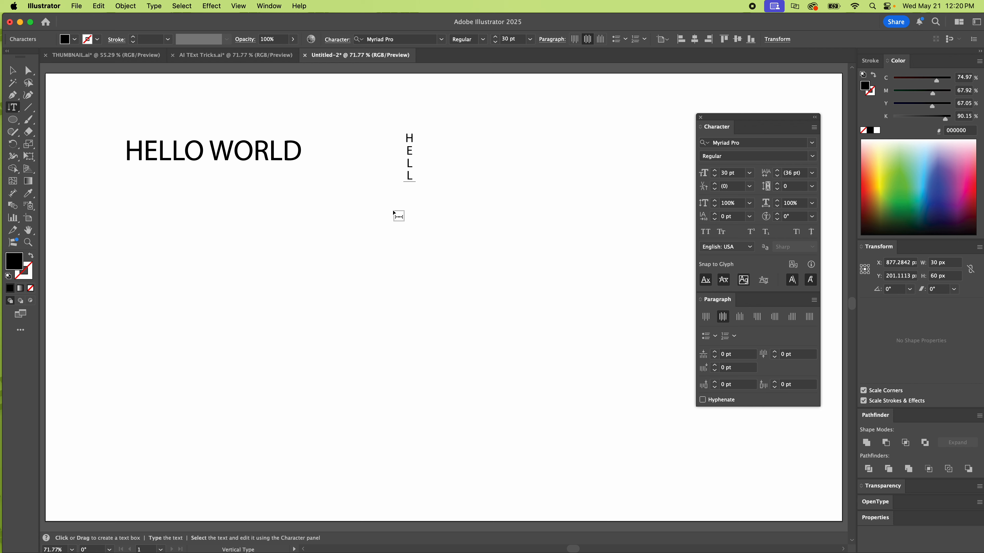
type("O WORLD")
key("Escape")
left_click_drag(410, 125, 493, 231)
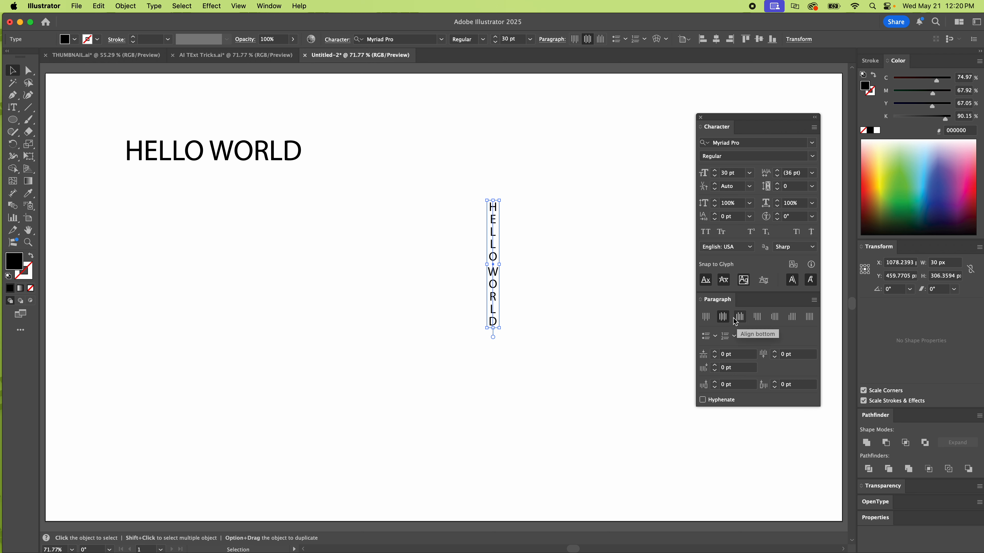
- Compare the alignment options of the horizontal and vertical texts, and add a second line reading HELLO to the vertical text
left_click(276, 159)
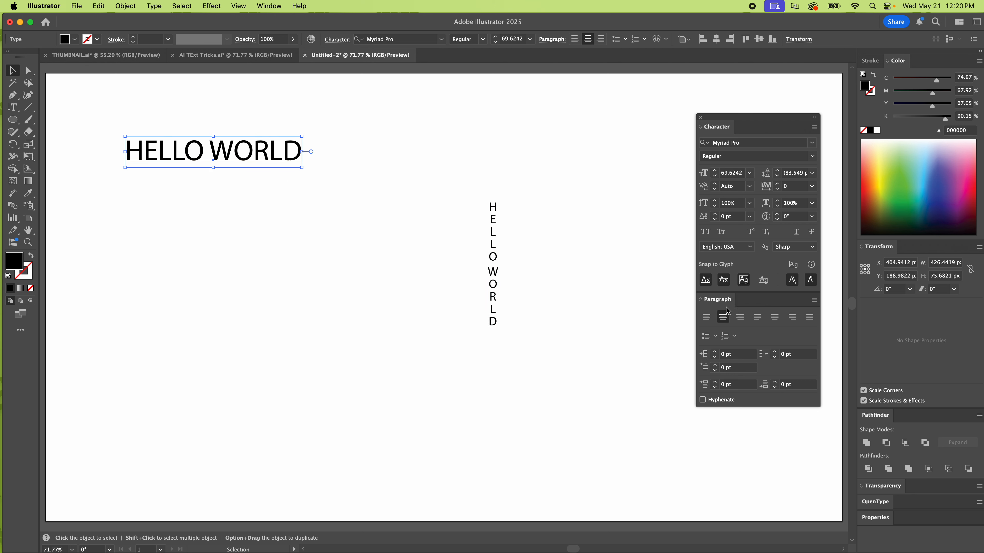
left_click(491, 242)
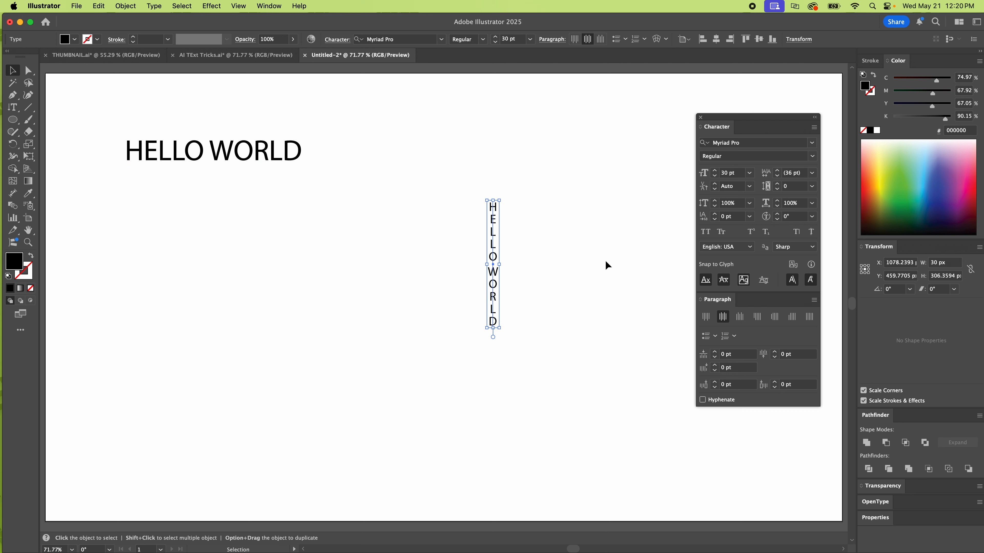
double_click(493, 297)
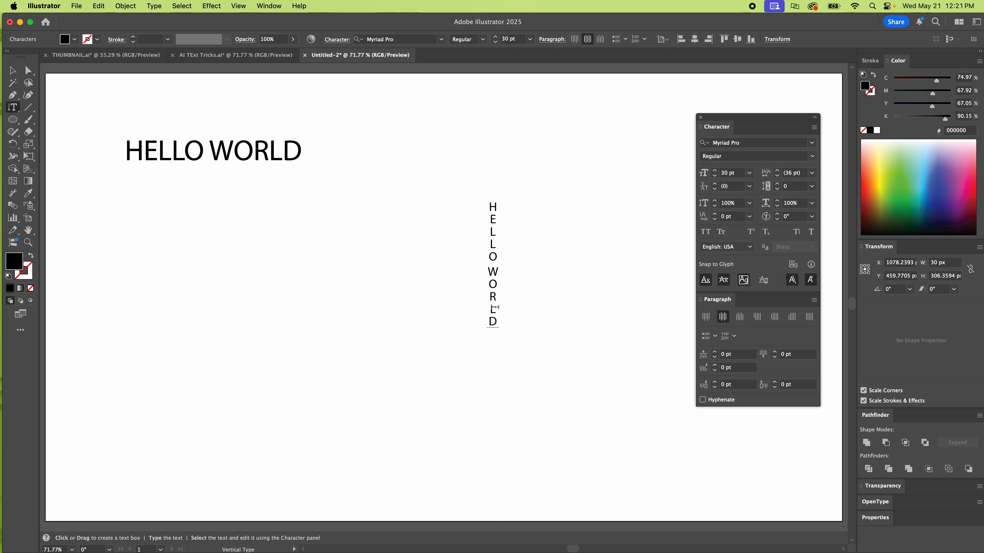
type("ELLO")
left_click(13, 71)
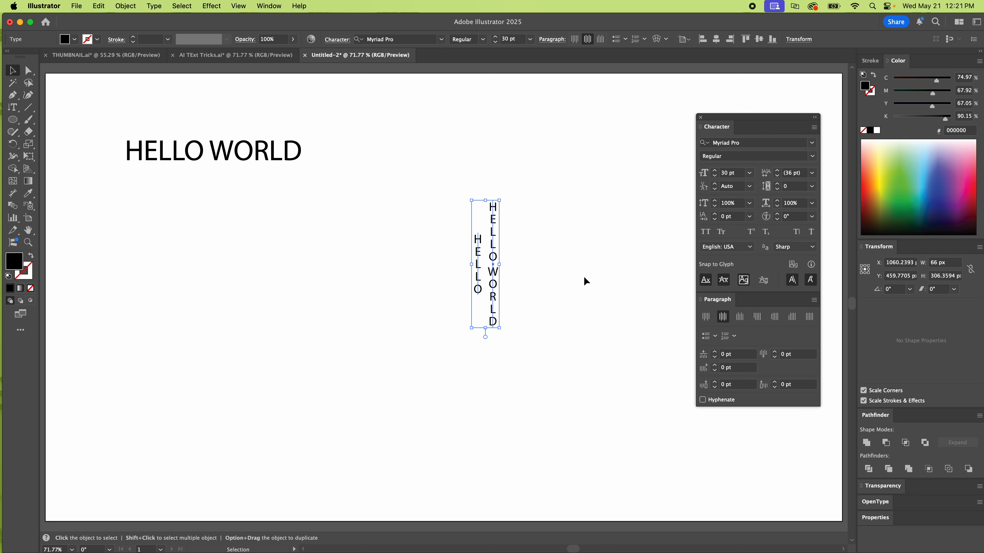
- Try top and bottom alignment on the vertical text, scaling it up to about 53 pt and repositioning it on the artboard
left_click(705, 317)
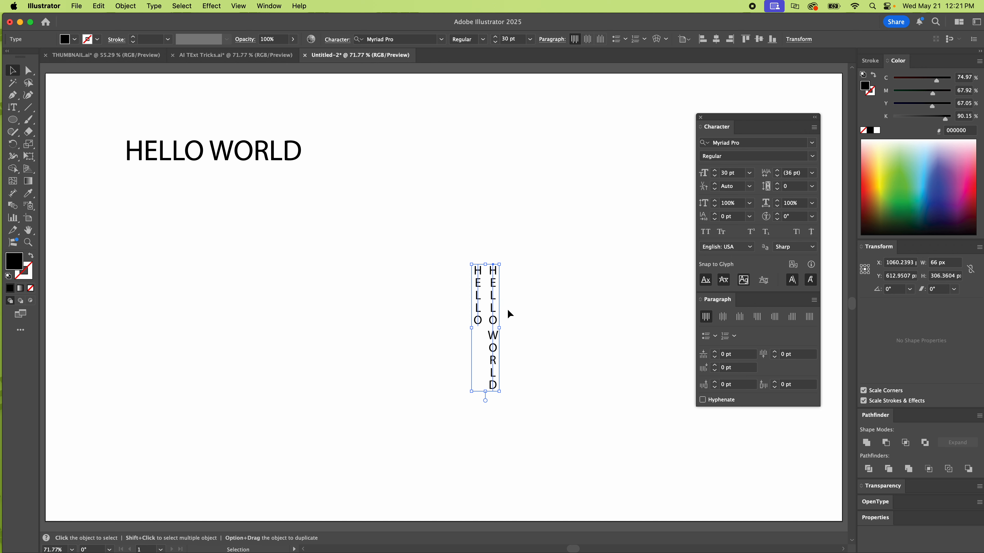
left_click_drag(499, 392, 588, 498)
left_click_drag(502, 286, 496, 241)
left_click(739, 316)
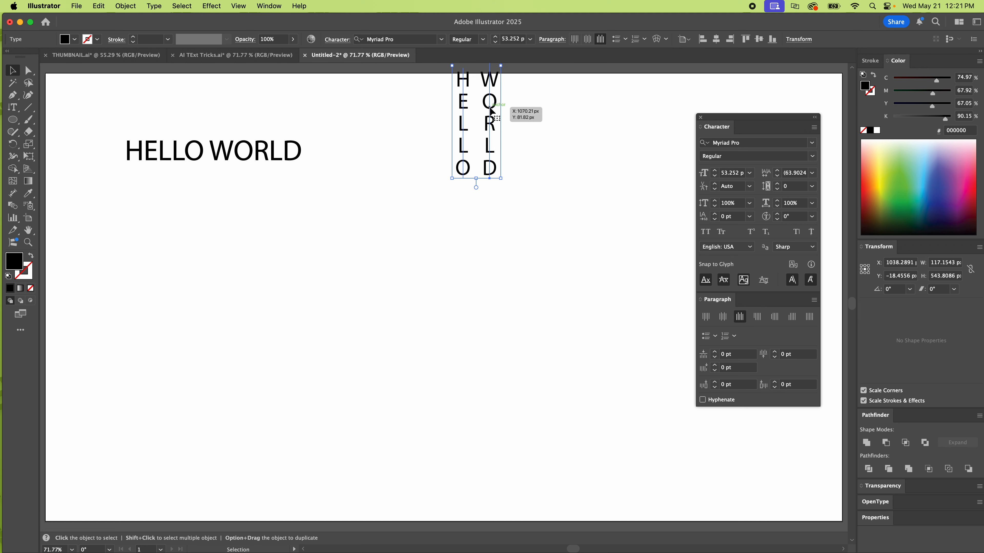
left_click_drag(490, 110, 498, 267)
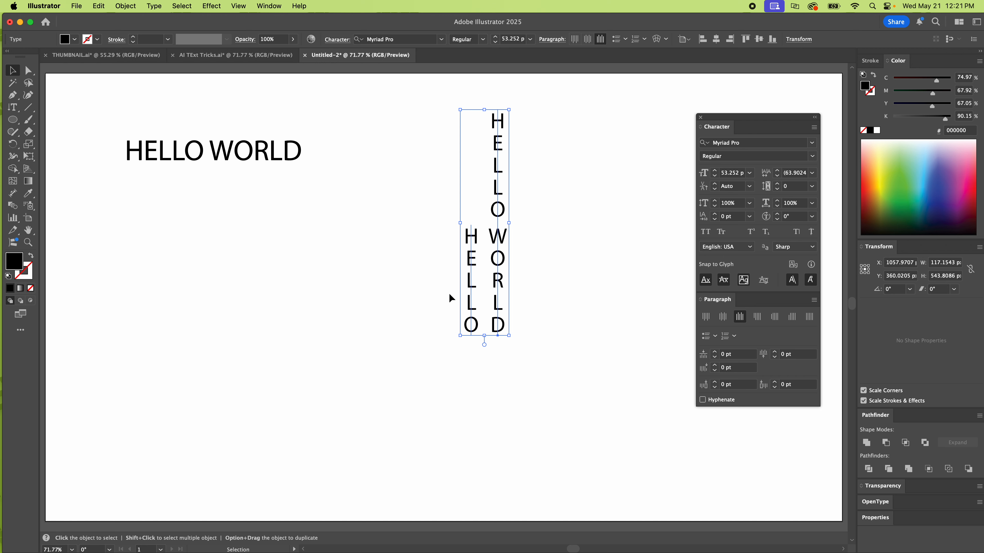
- Delete the vertical text and activate the Type on a Path tool
key("Delete")
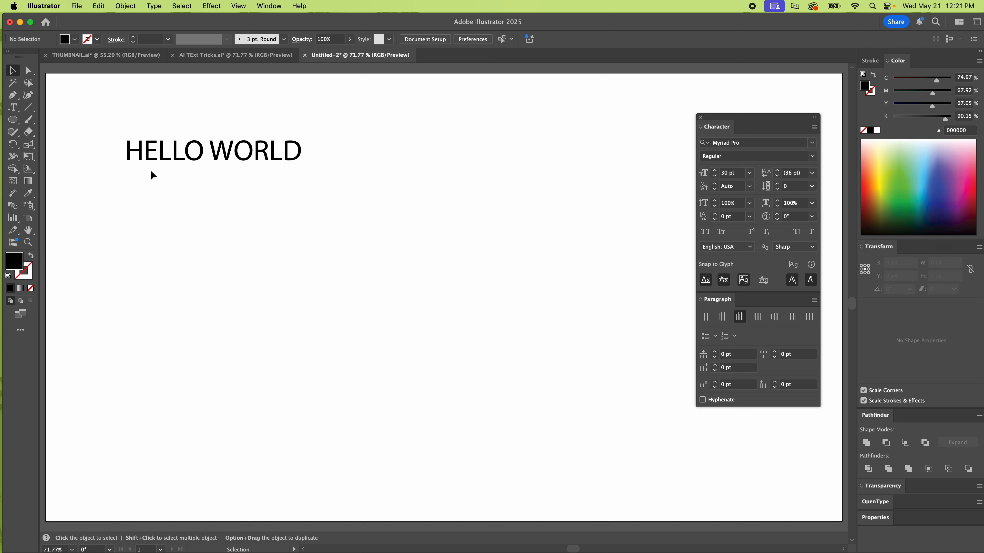
left_click(13, 107)
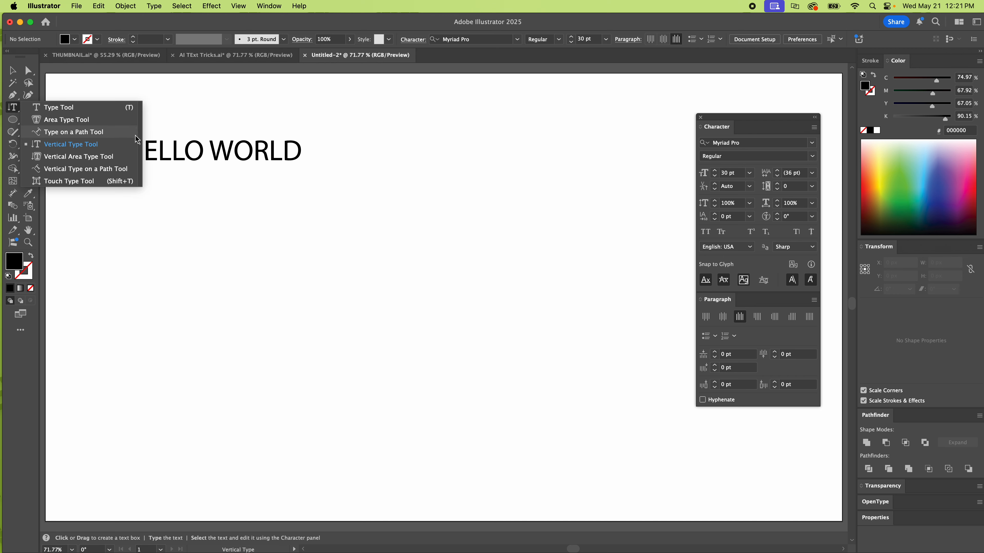
left_click(92, 133)
- Draw an S-shaped wave about 690 px wide below HELLO WORLD with the Pen tool, and swap its fill and stroke
key("p")
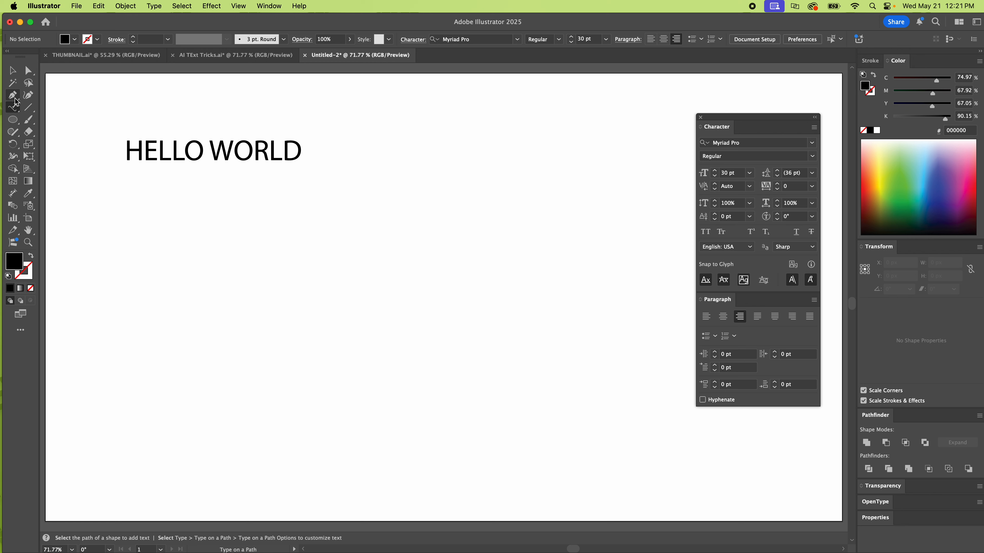
left_click(144, 333)
left_click_drag(286, 333, 361, 396)
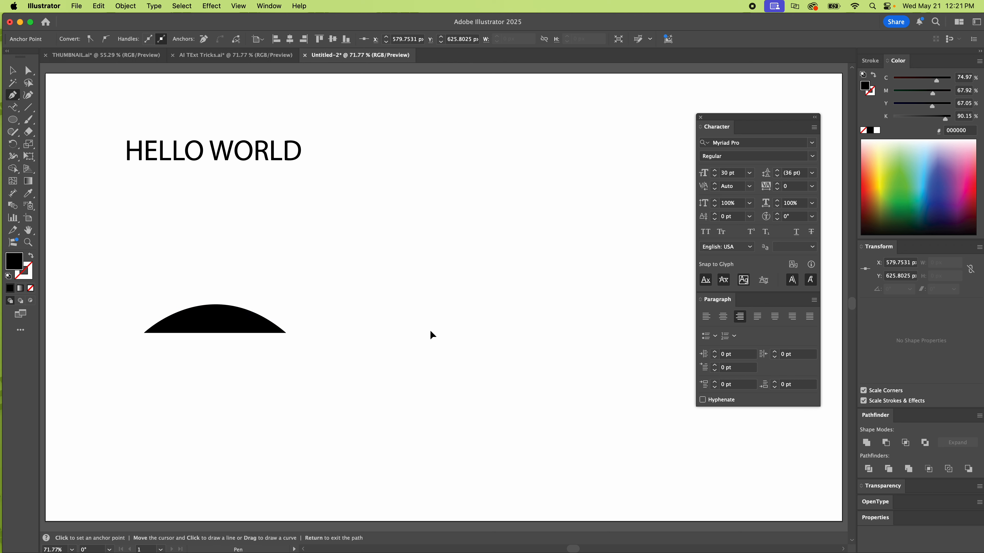
left_click(431, 333)
key("Return")
left_click_drag(292, 284, 227, 365)
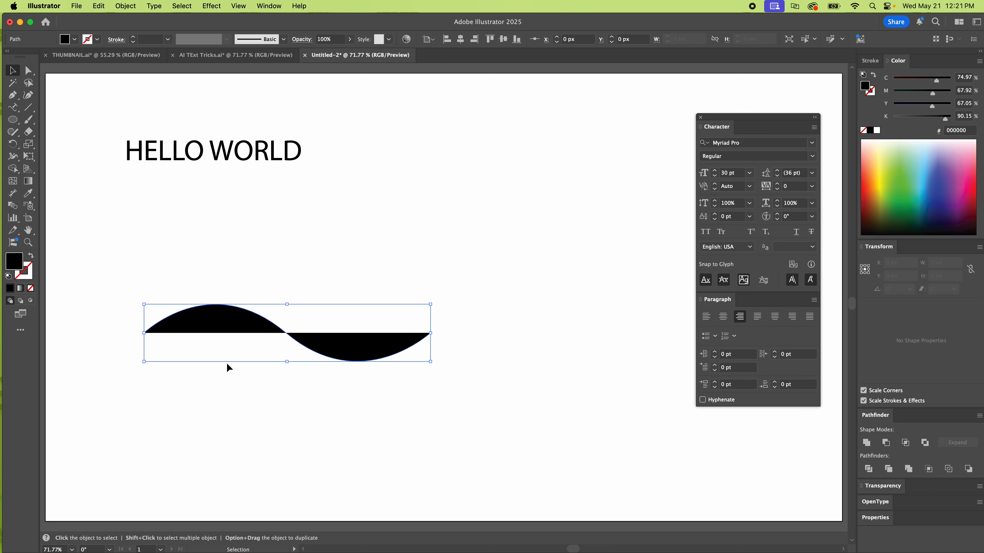
key("shift+x")
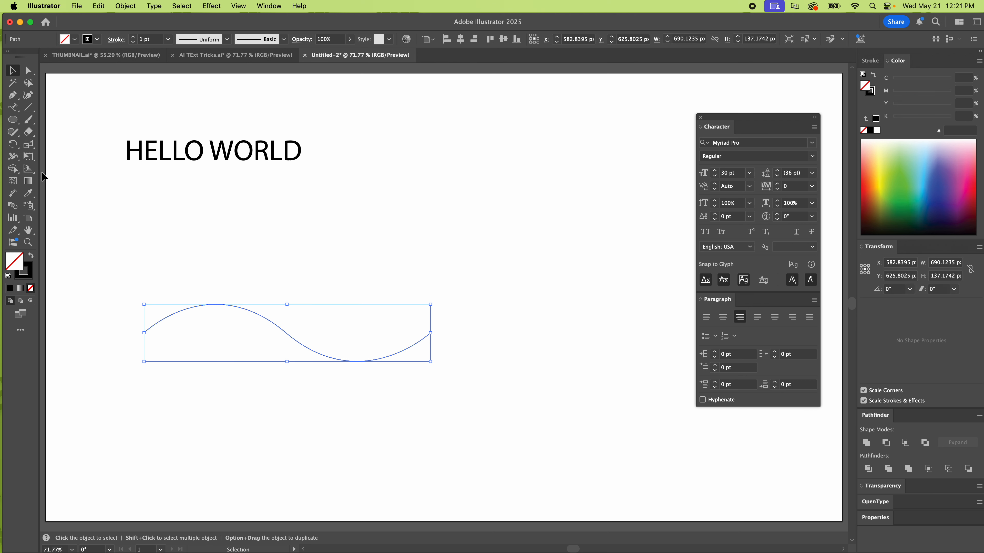
- Add the text TYPE ON A PATH along the wave with the Type on a Path tool
left_click(15, 110)
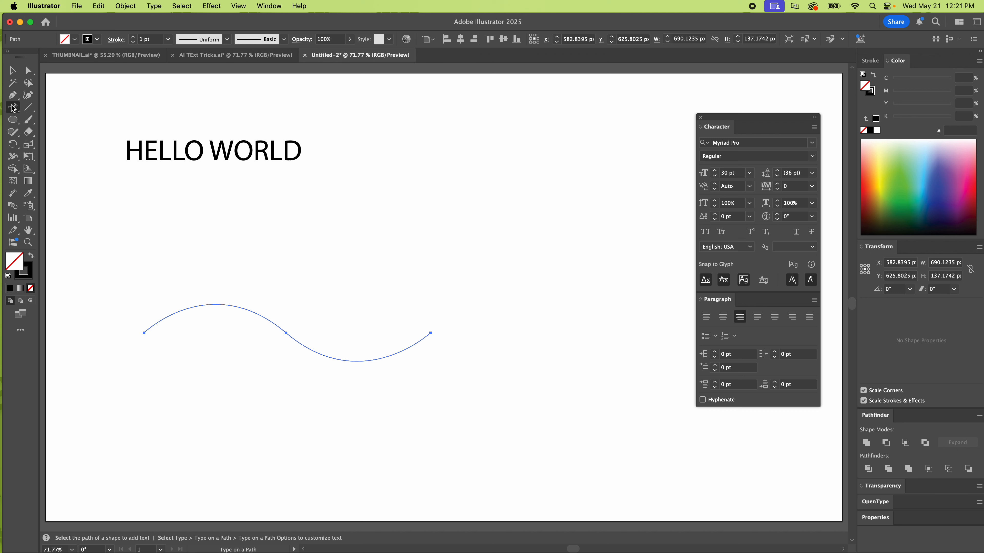
left_click(13, 109)
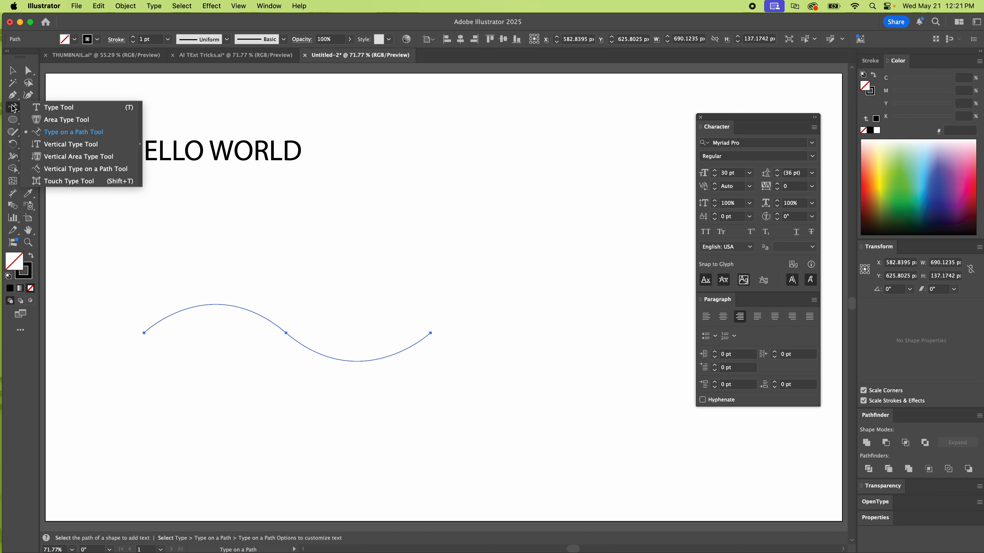
left_click(94, 132)
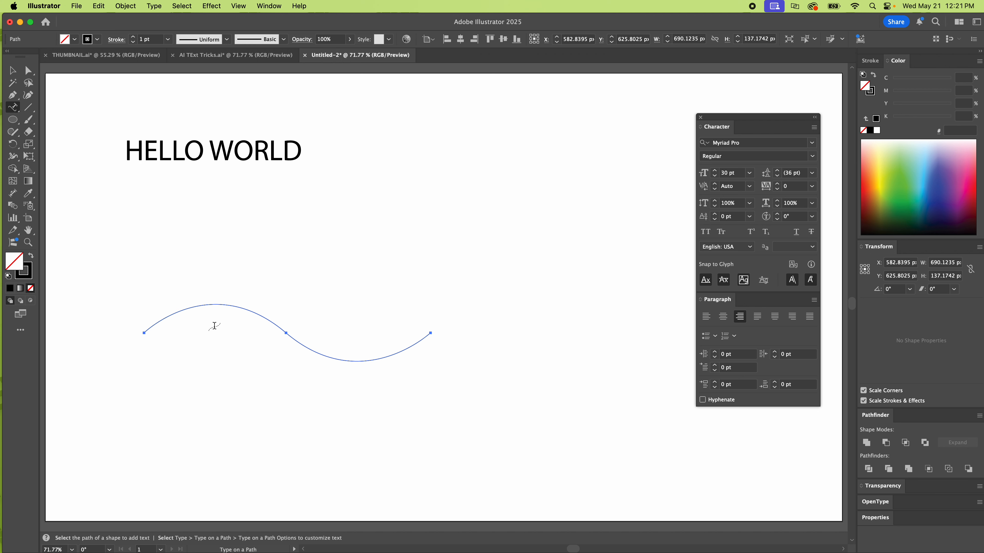
left_click(181, 308)
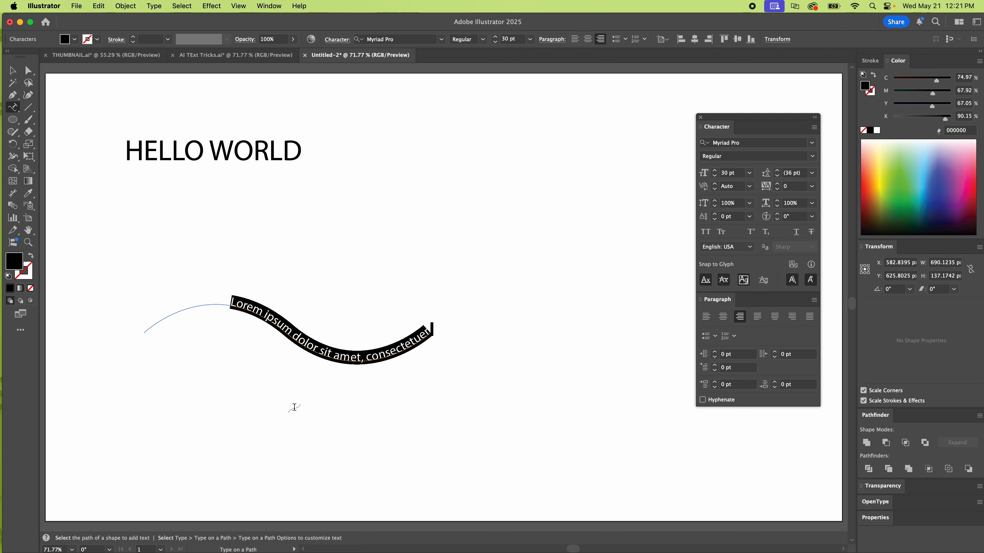
type("TYPE ON A")
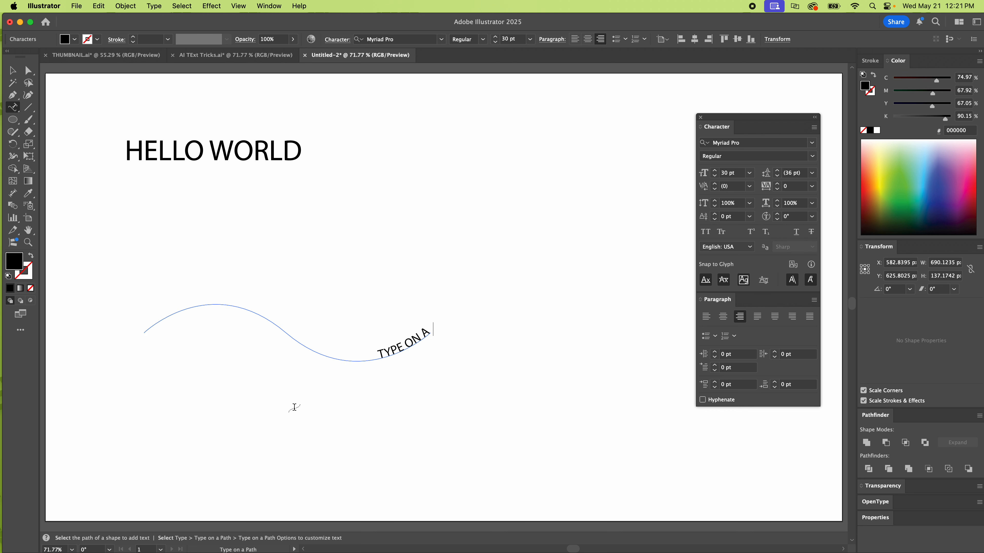
type(" PATH")
key("Escape")
left_click(410, 398)
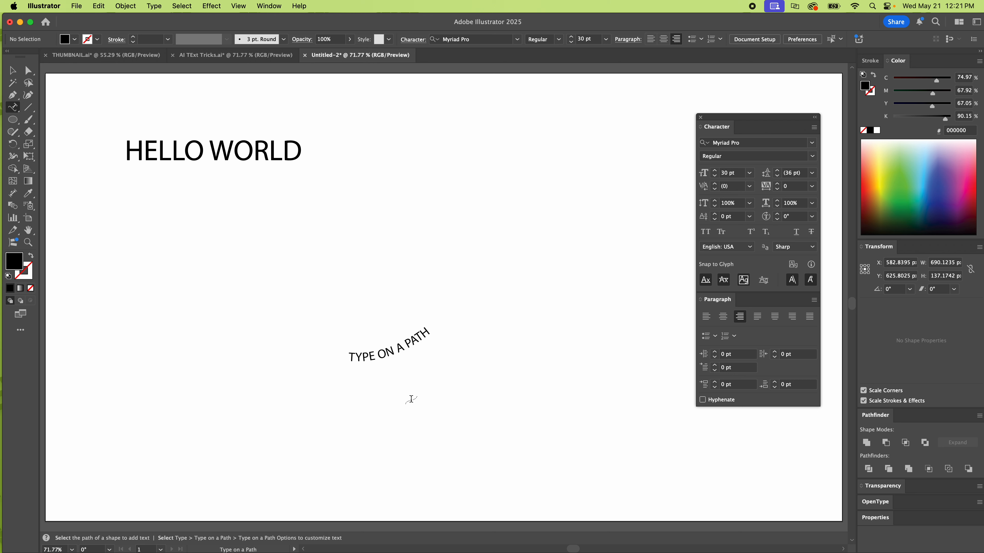
- Move the path text slightly up and to the right on the artboard, and left-align it
left_click_drag(372, 360, 409, 353)
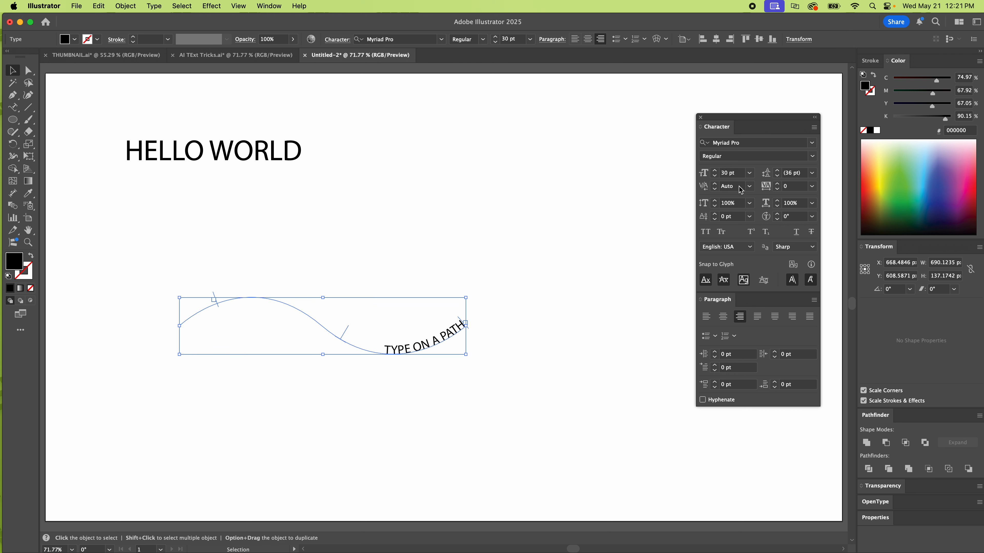
left_click(706, 317)
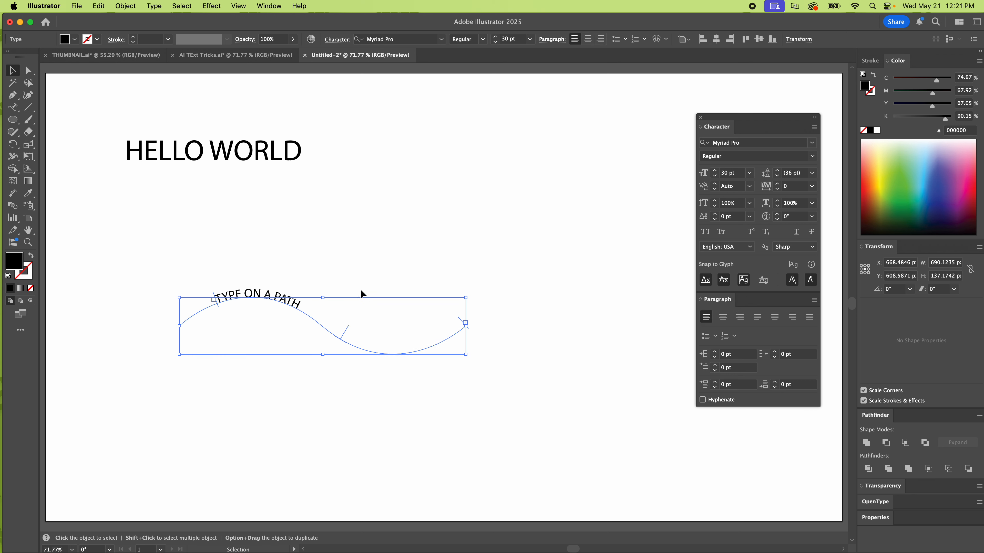
left_click(254, 272)
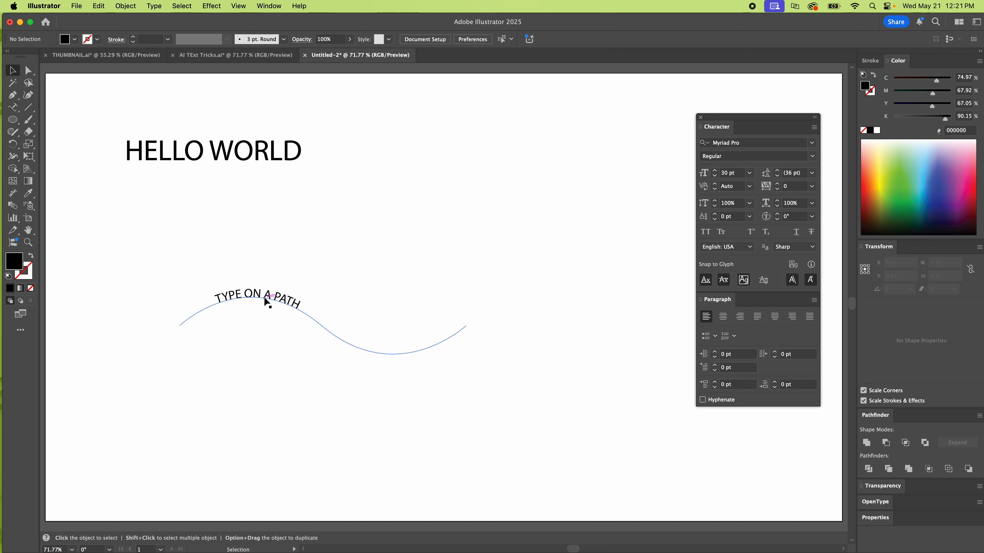
- Move the path text's start bracket to the beginning of the wave, and try shifting its center and end brackets
left_click(263, 301)
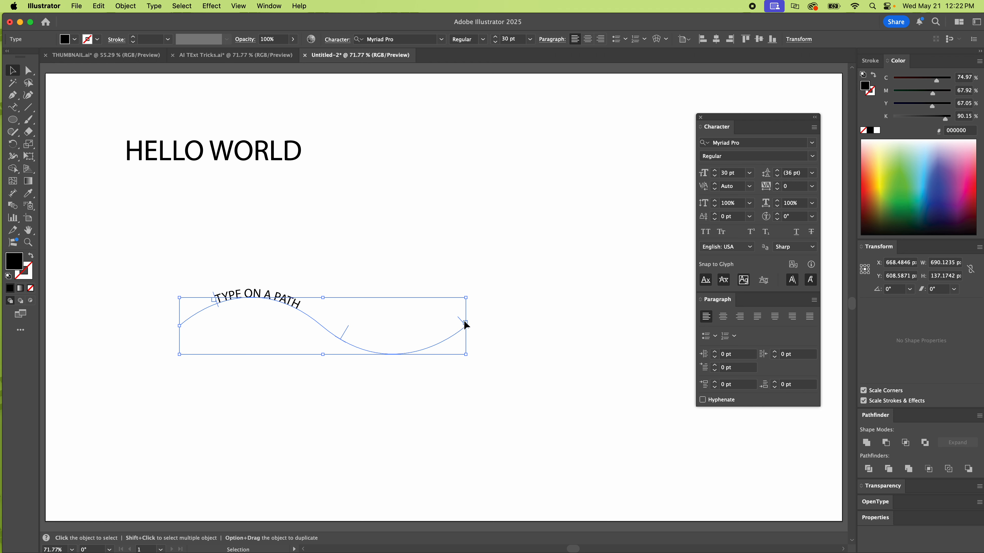
left_click_drag(214, 295, 188, 343)
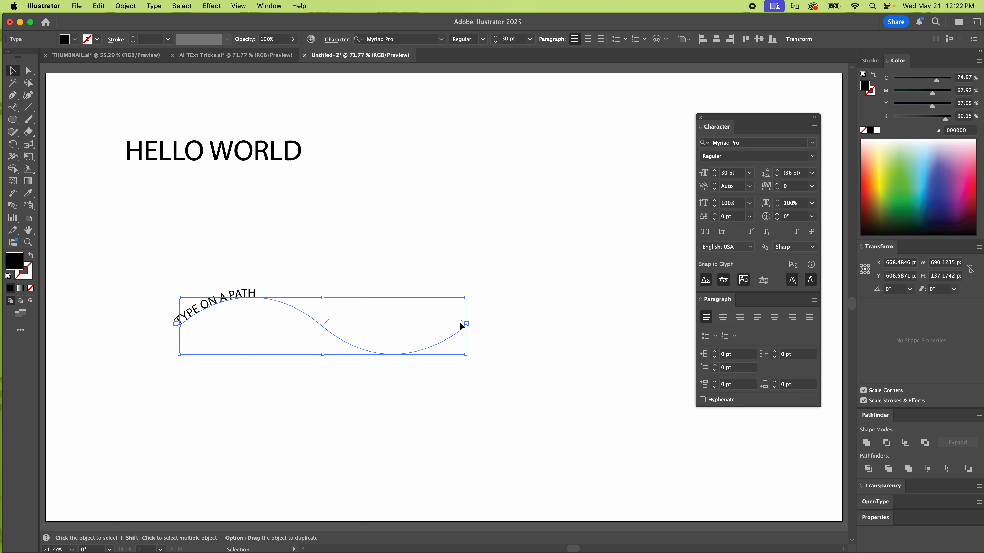
left_click_drag(325, 323, 423, 348)
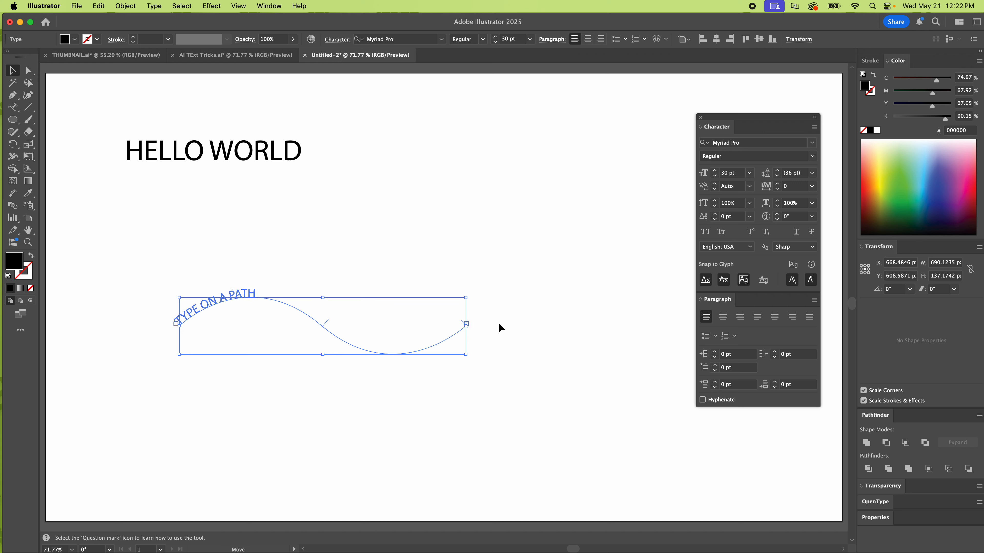
left_click_drag(498, 327, 544, 293)
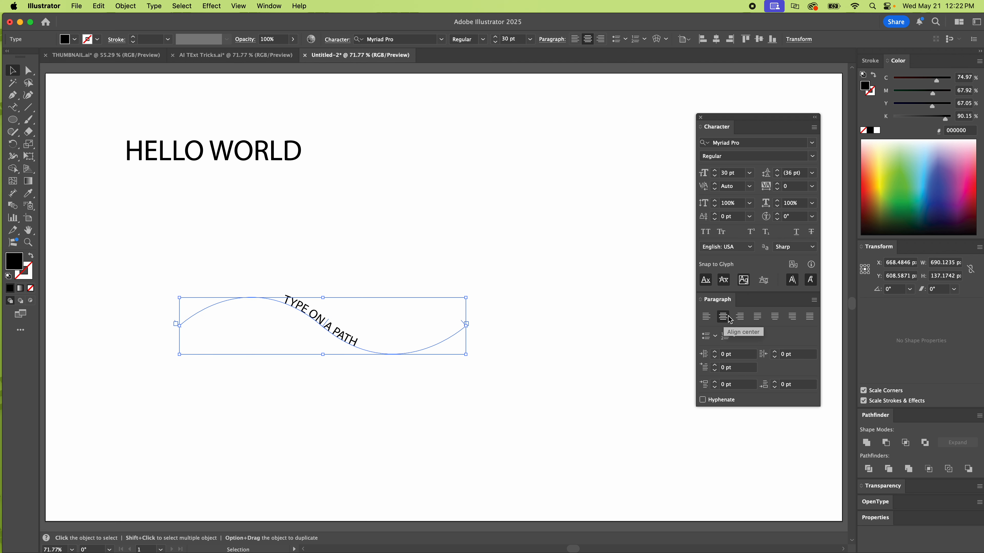
- Try right and left alignment on the path text, and leave it centered
left_click(740, 317)
left_click(707, 316)
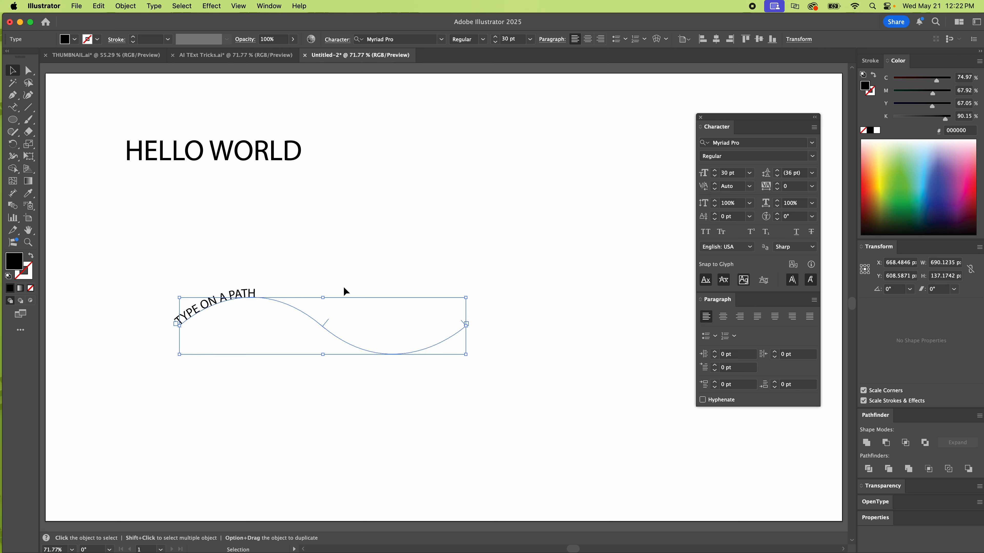
left_click(722, 316)
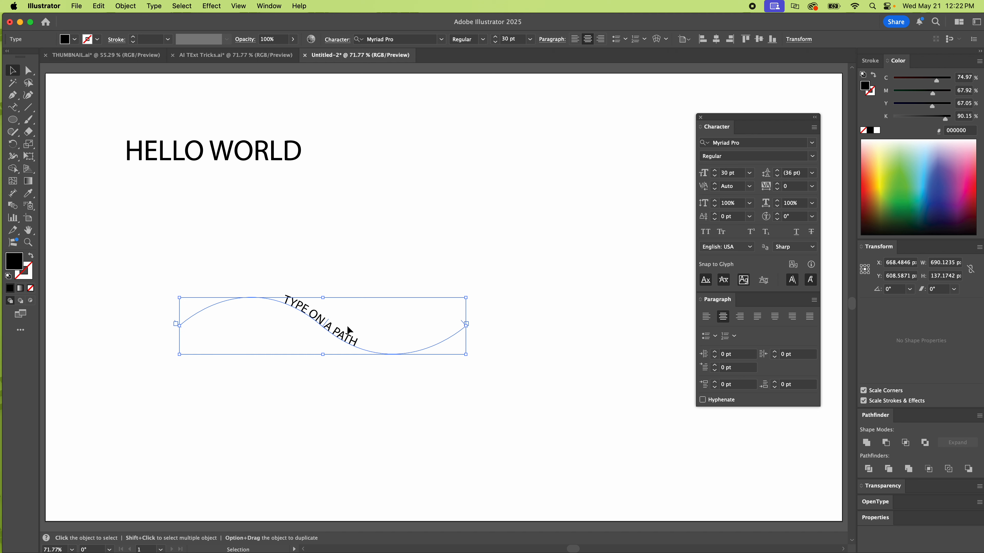
- Move the centered path text slightly upward to a Y position of about 597 px
key("super+equal")
key("super+equal")
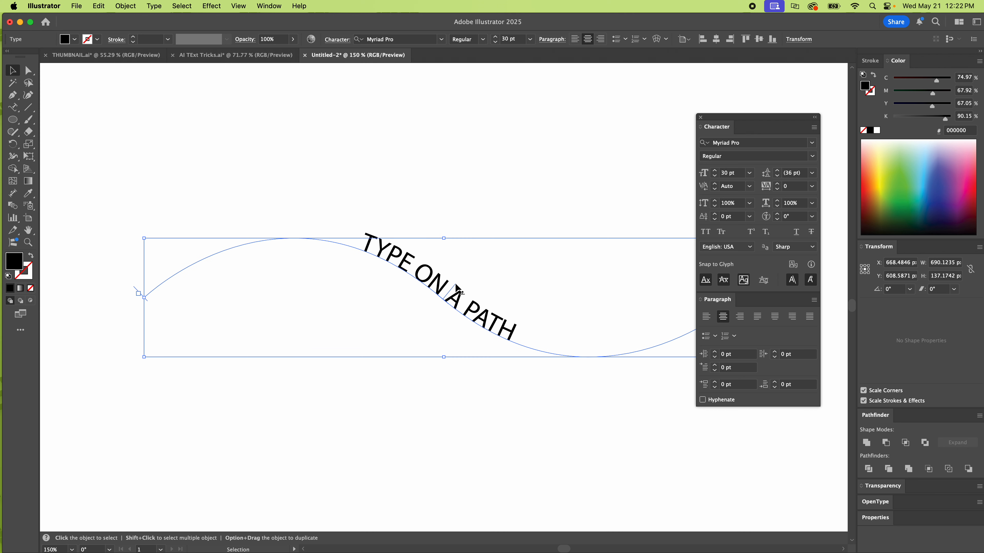
mouse_move(456, 287)
left_mouse_down()
mouse_move(441, 310)
mouse_move(461, 294)
mouse_move(421, 334)
mouse_move(454, 273)
left_mouse_up()
key("super+minus")
key("super+minus")
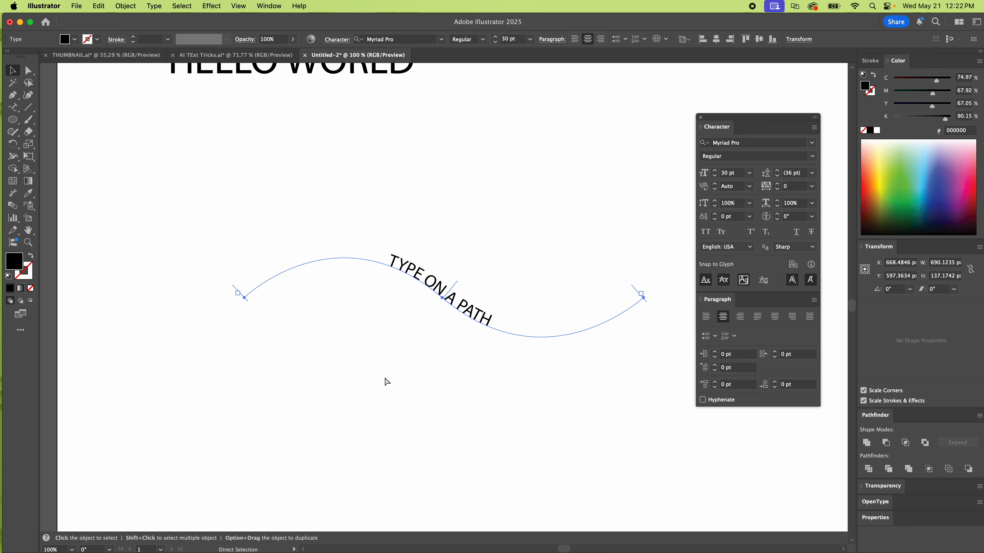
left_click(382, 322)
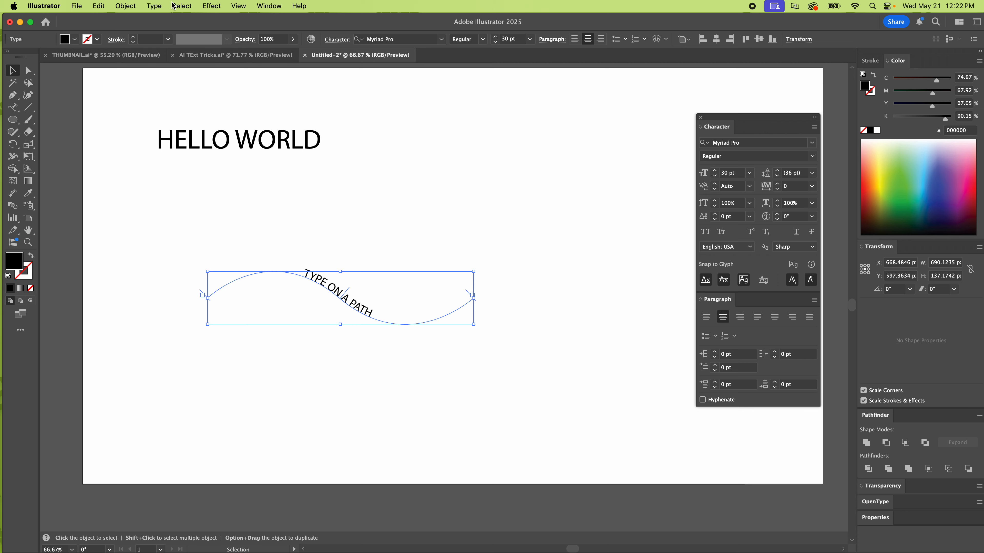
- Open Type on a Path Options for the wave text, set Align to Path to Center, and enable the preview
left_click(154, 6)
mouse_move(218, 110)
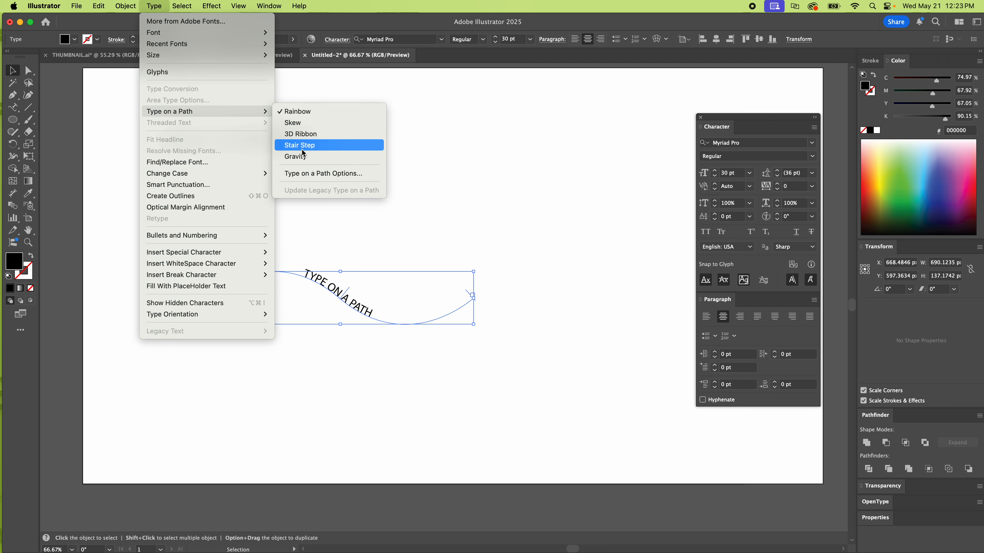
left_click(330, 174)
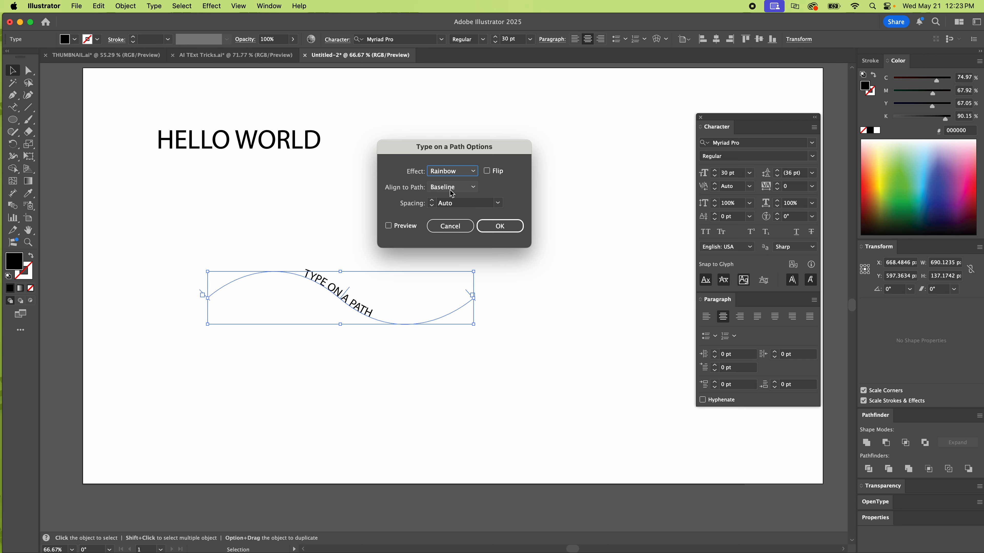
left_click(452, 188)
left_click(455, 222)
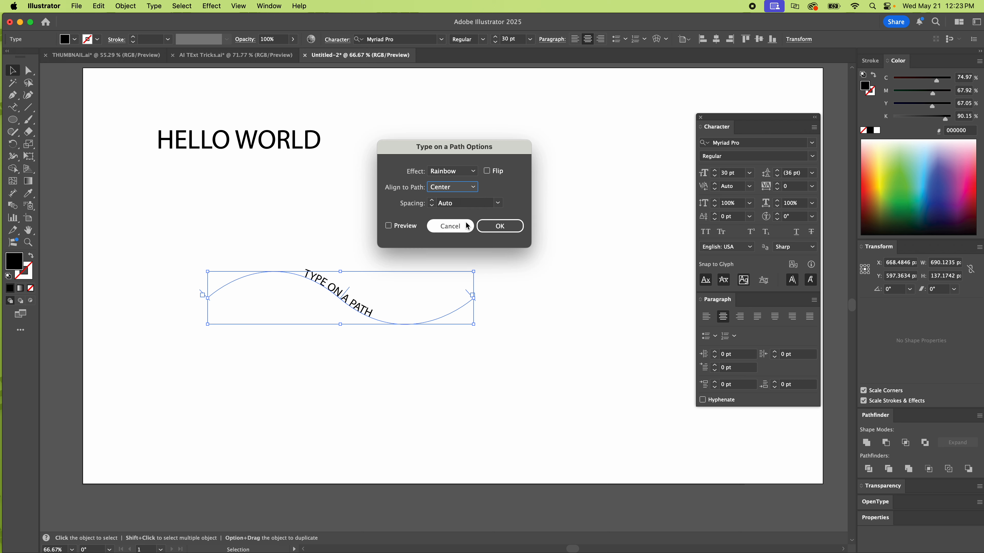
left_click(399, 228)
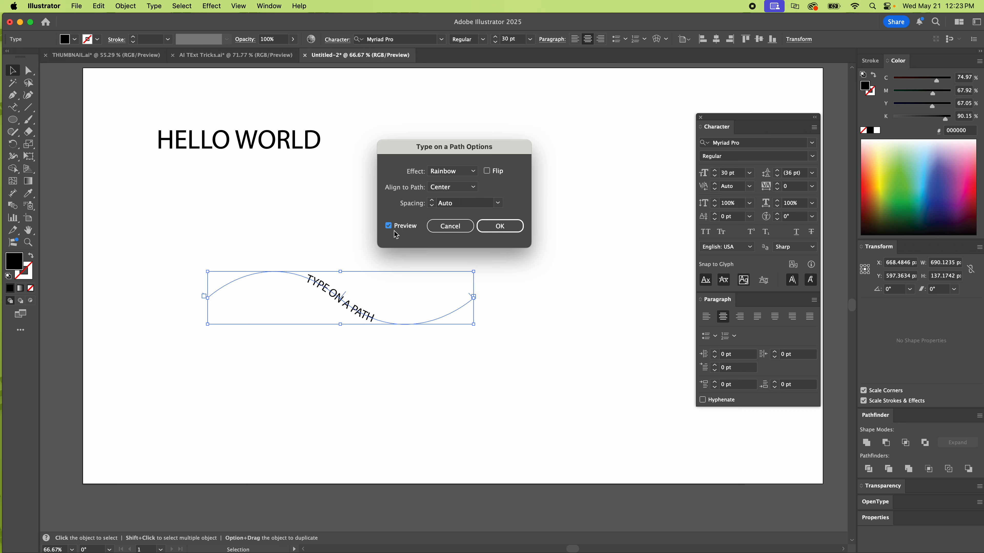
- Preview the Ascender alignment for the path text, and set Align to Path back to Baseline
left_click(453, 187)
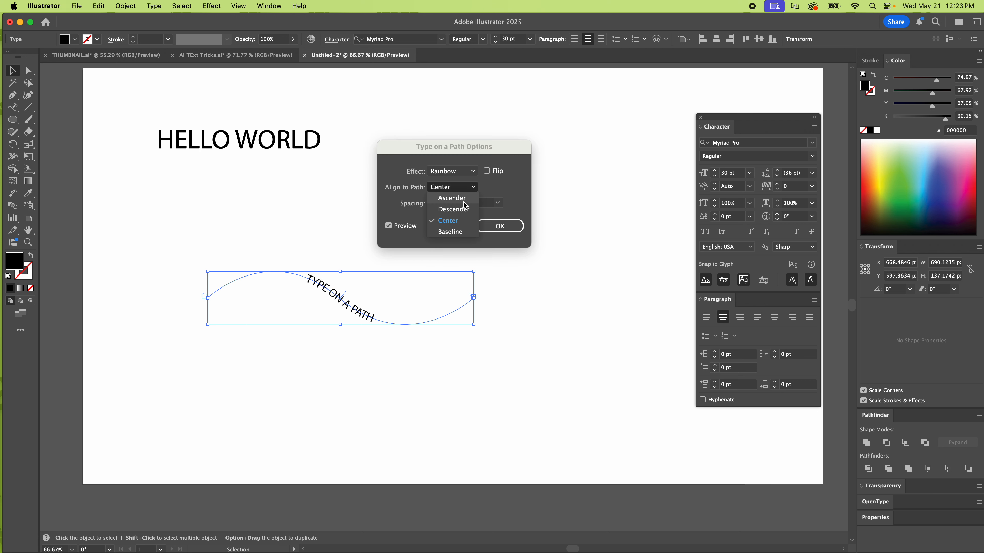
left_click(456, 199)
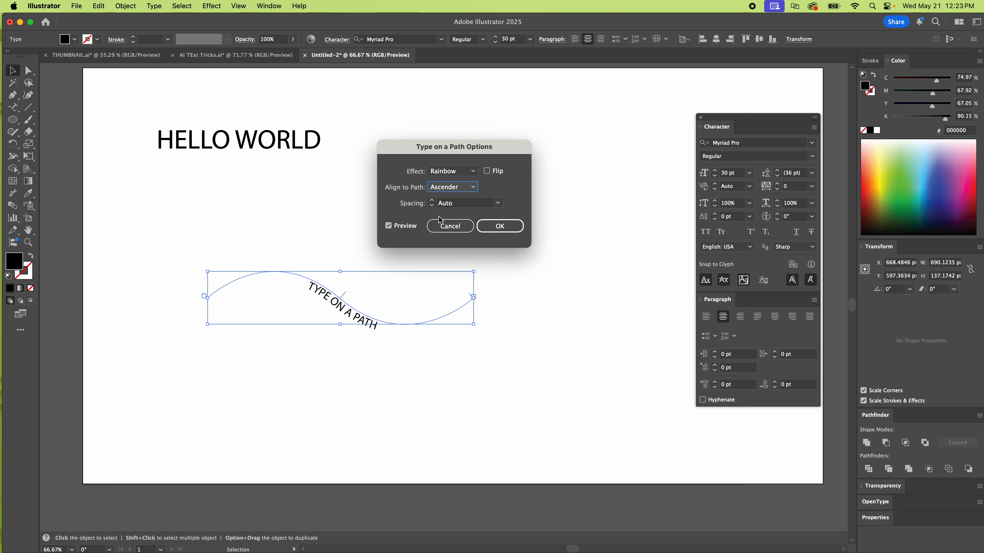
left_click(456, 190)
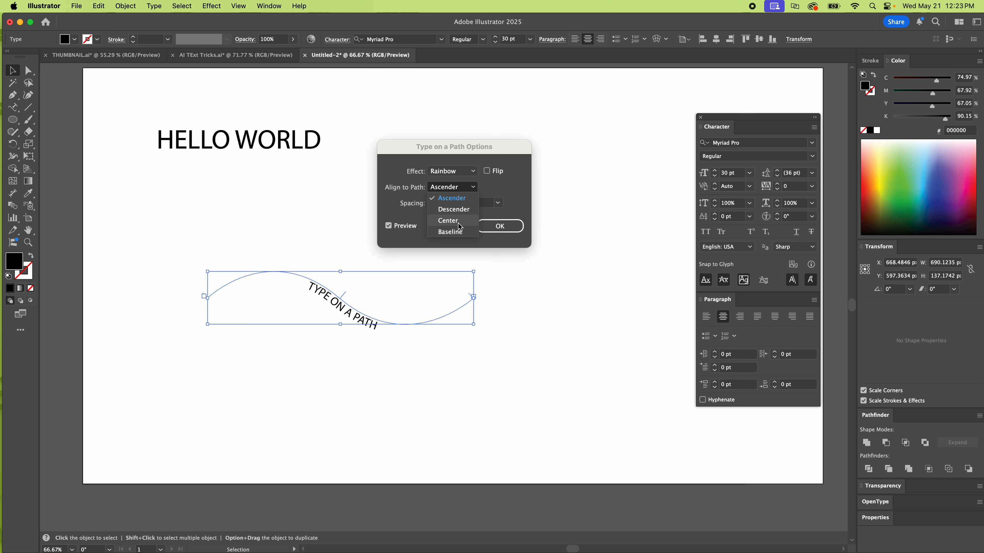
left_click(461, 233)
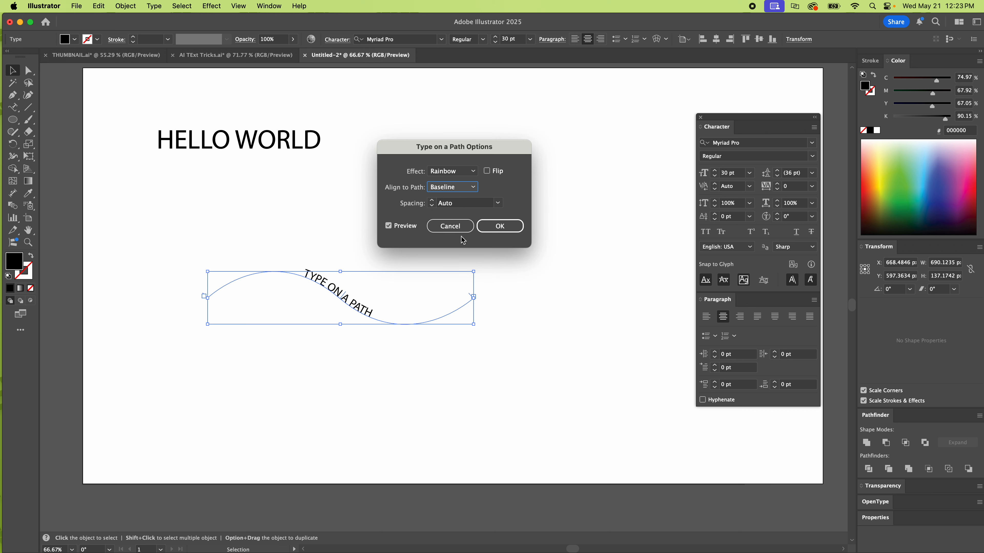
- Accept the path type options and move the wave text to about X 788 px, Y 471 px
left_click(501, 226)
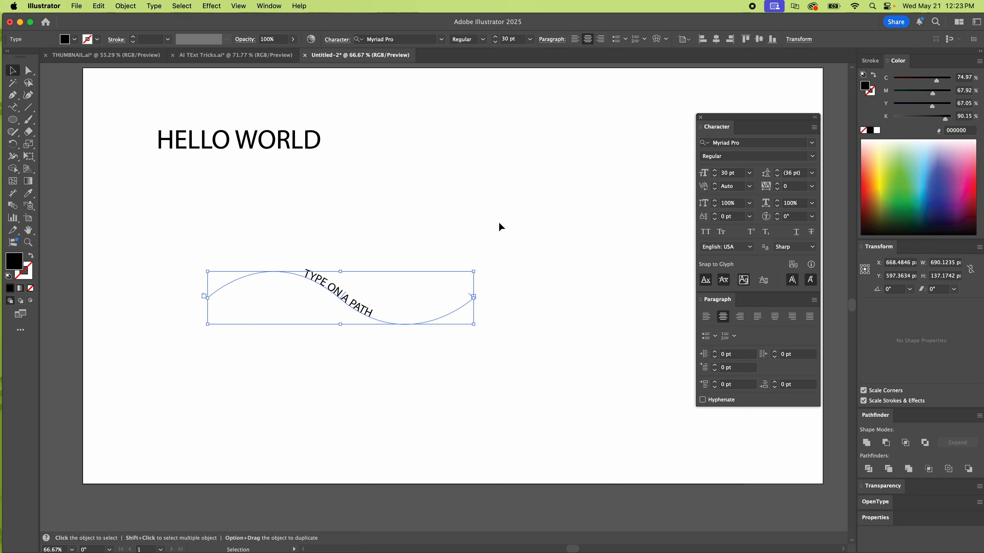
left_click_drag(332, 306, 378, 257)
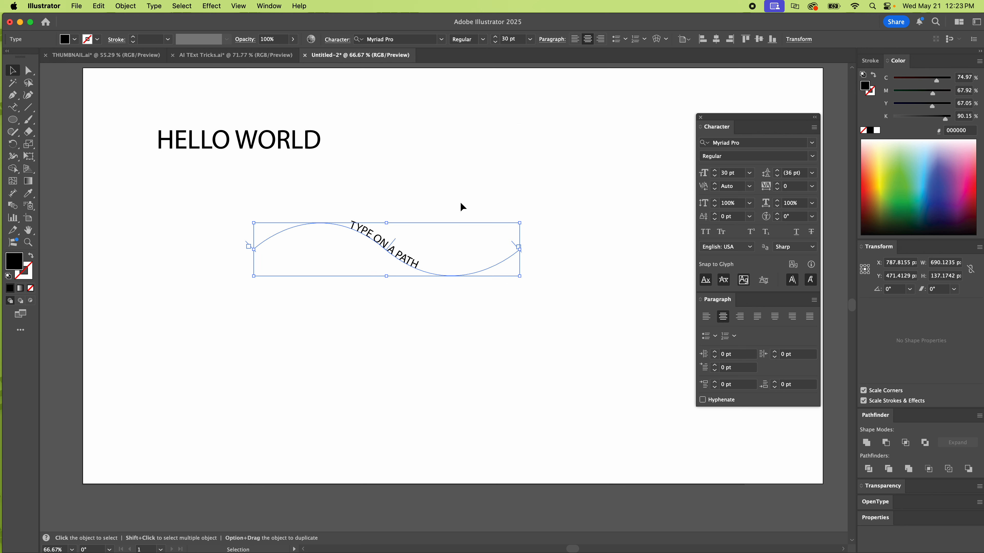
- Draw a black circle about 436 px in diameter below the wave text
key("l")
mouse_move(279, 327)
left_mouse_down()
mouse_move(395, 428)
mouse_move(447, 495)
left_mouse_up()
scroll(334, 341, "down", 3)
scroll(334, 341, "right", 4)
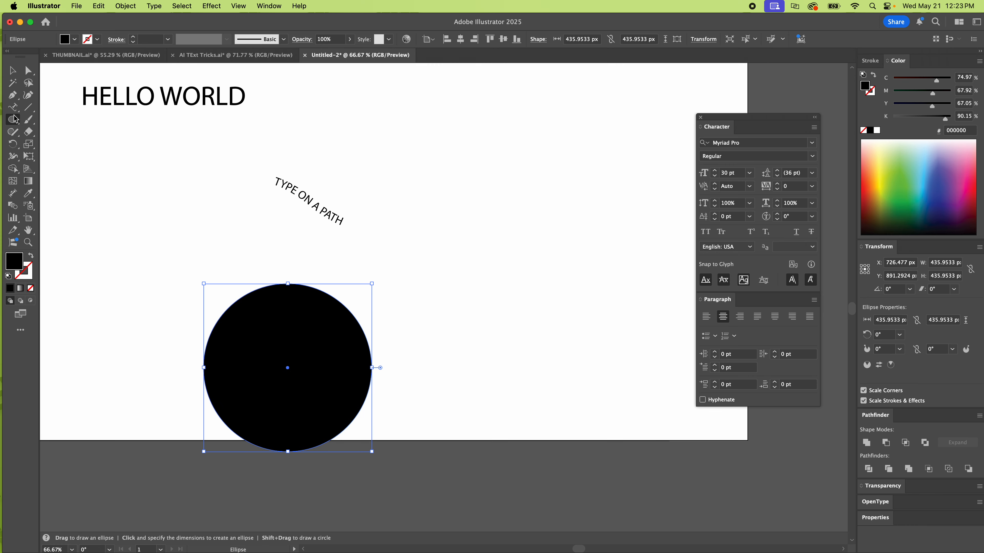
- Convert the circle's outline into a type path and enter SAME as its text
left_click(13, 107)
left_click(266, 288)
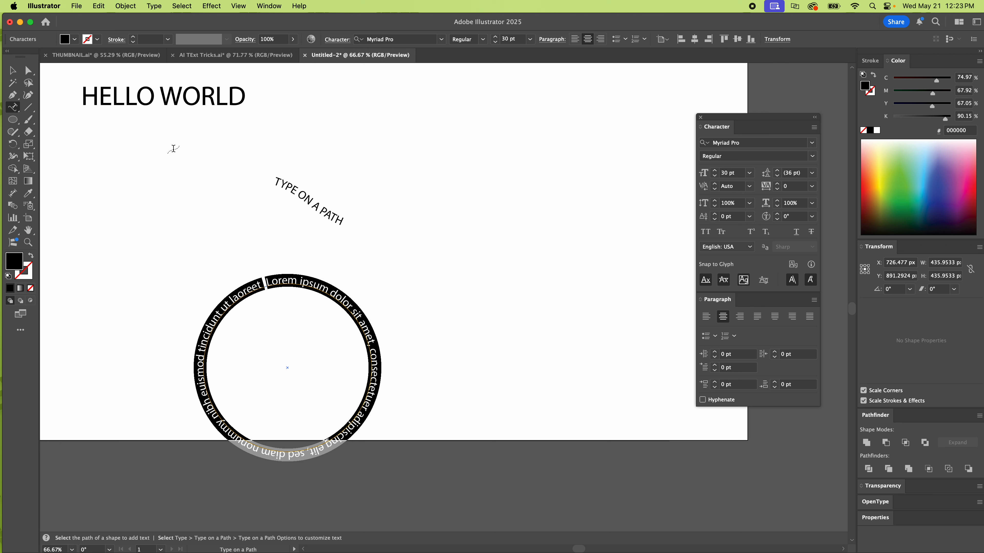
type("SAME")
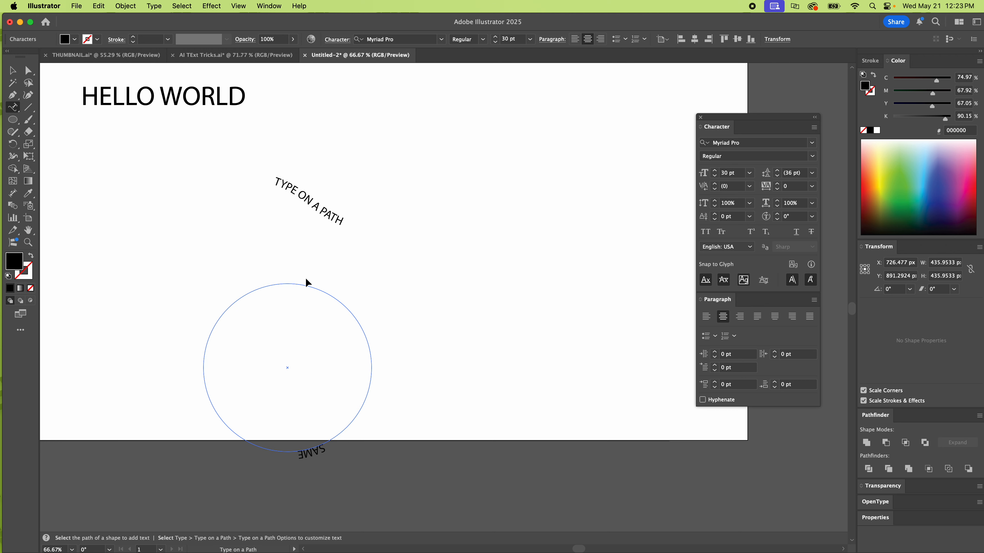
key("Escape")
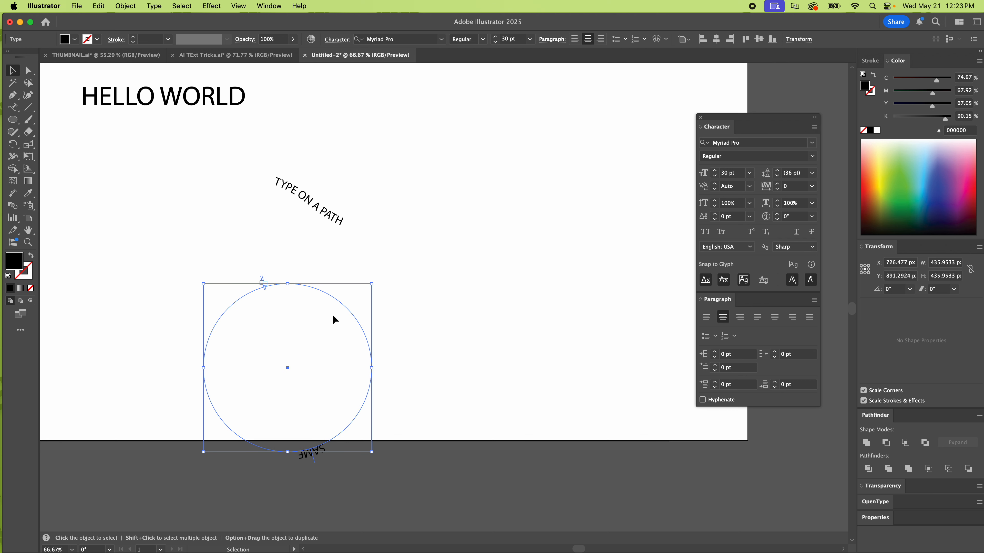
- Move the circular text up beside the wave text and delete it
left_click_drag(347, 310, 546, 187)
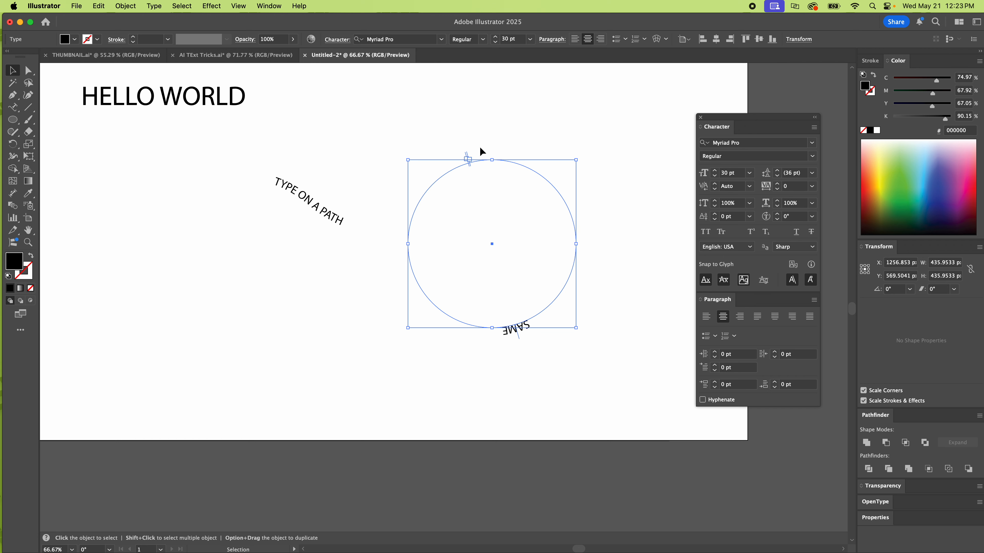
left_click_drag(468, 156, 565, 321)
key("Delete")
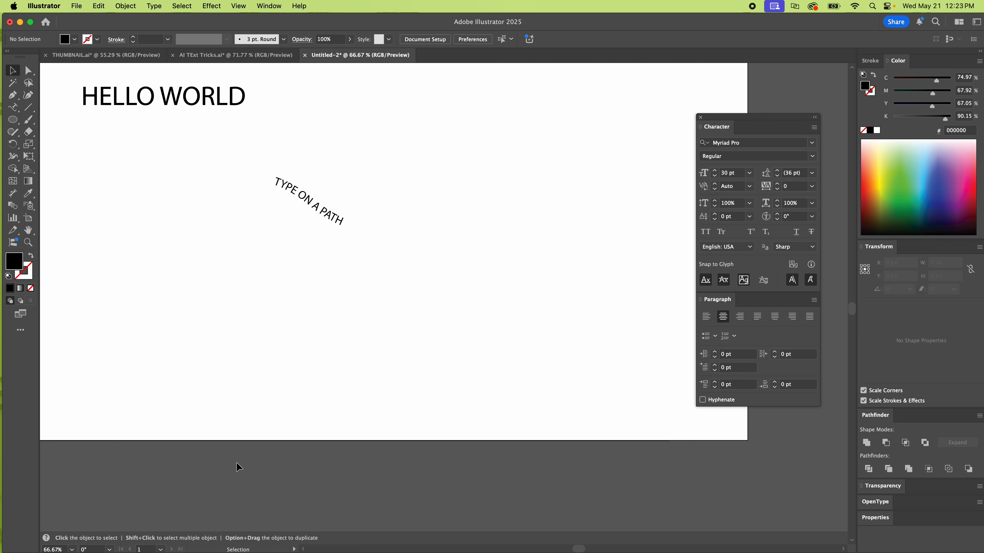
- Enlarge the wave text to about 1459 px wide and position it near the middle of the artboard
left_click_drag(364, 163, 288, 239)
left_click_drag(444, 233, 675, 278)
left_click_drag(465, 242, 423, 289)
left_click_drag(136, 227, 70, 193)
left_click_drag(387, 282, 415, 295)
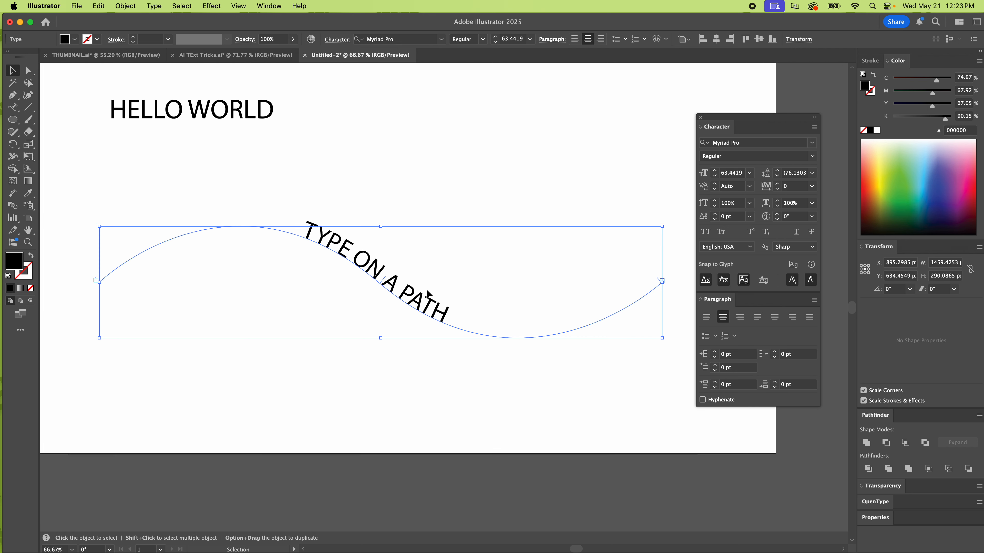
- Try lowercase and Title Case on the wave text
left_click(153, 6)
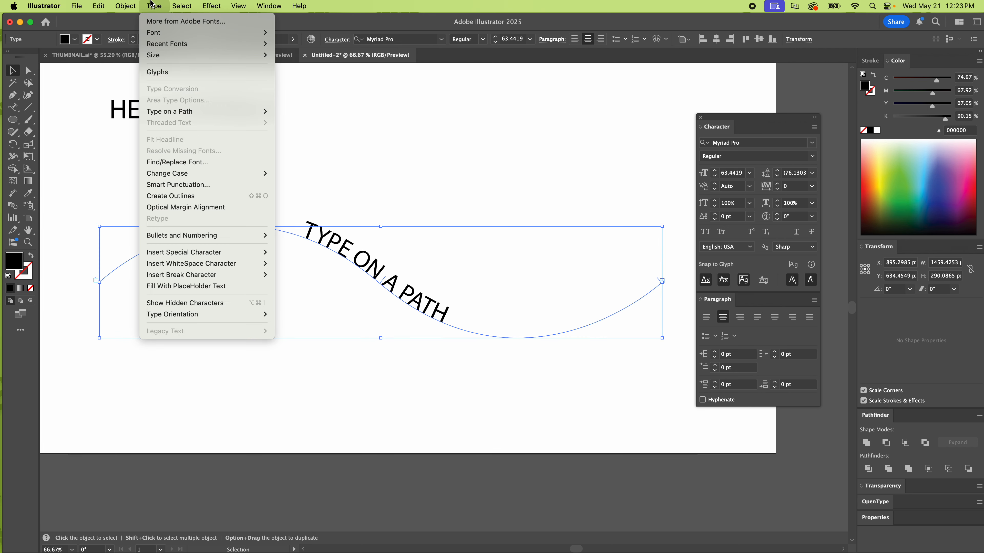
mouse_move(191, 176)
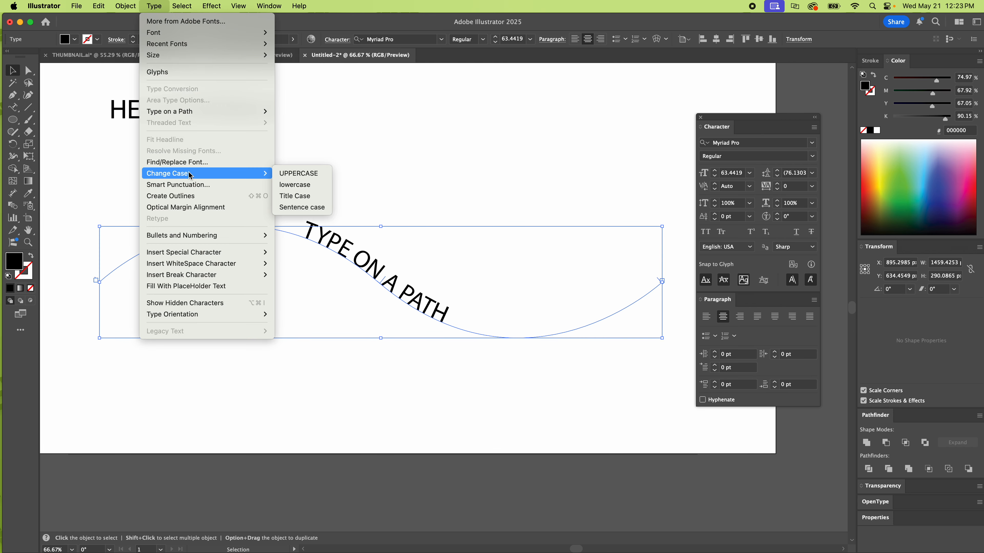
left_click(312, 184)
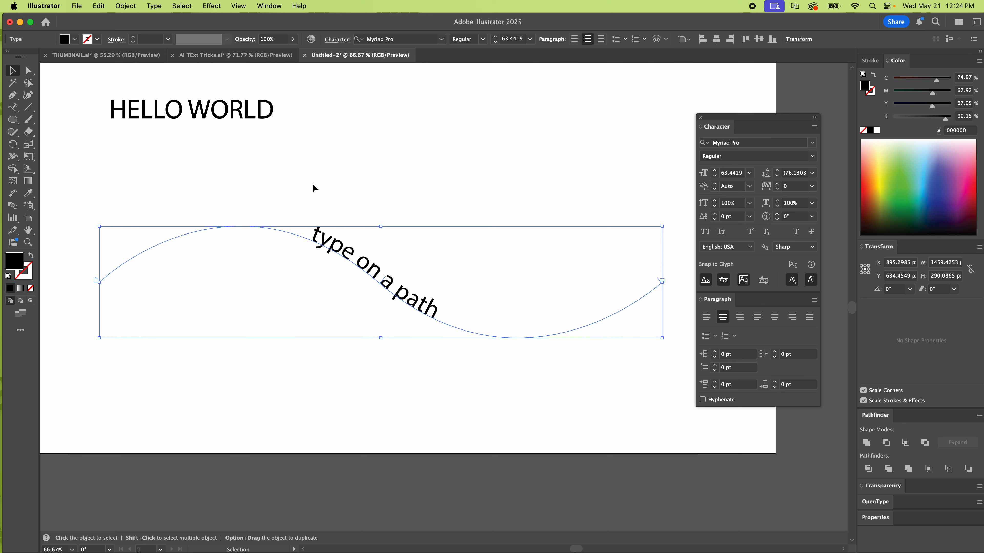
left_click(155, 5)
mouse_move(213, 171)
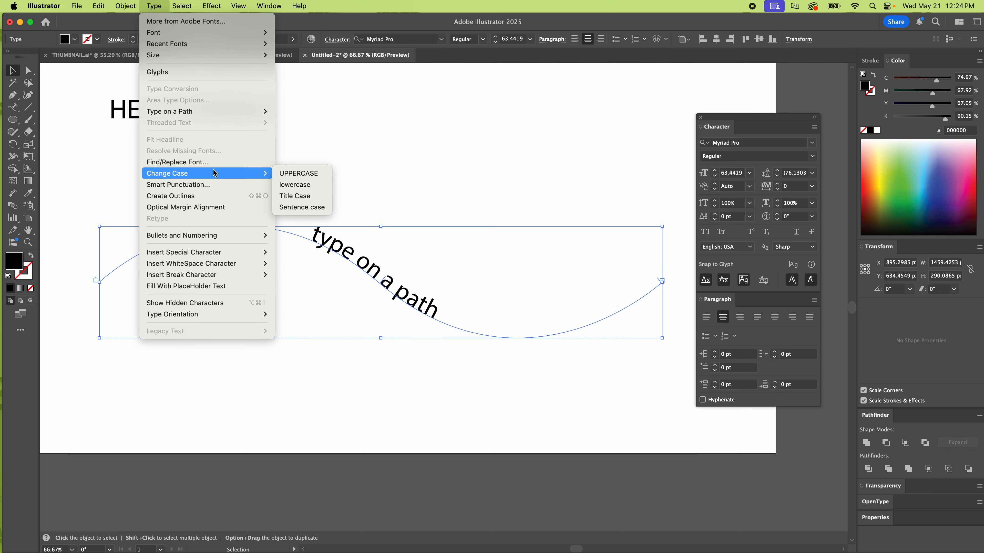
left_click(286, 198)
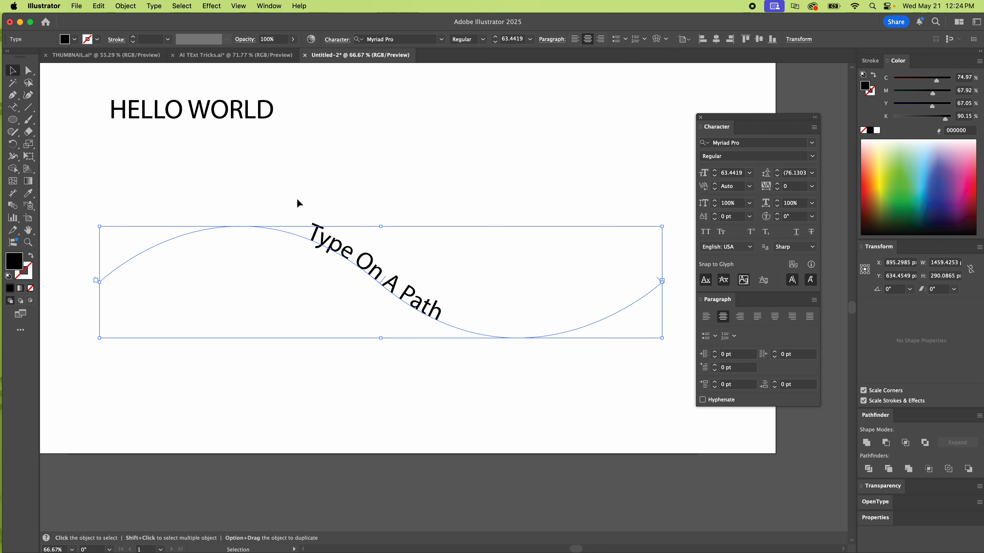
- Change the case of the wave text to Sentence case
left_click(155, 5)
mouse_move(199, 175)
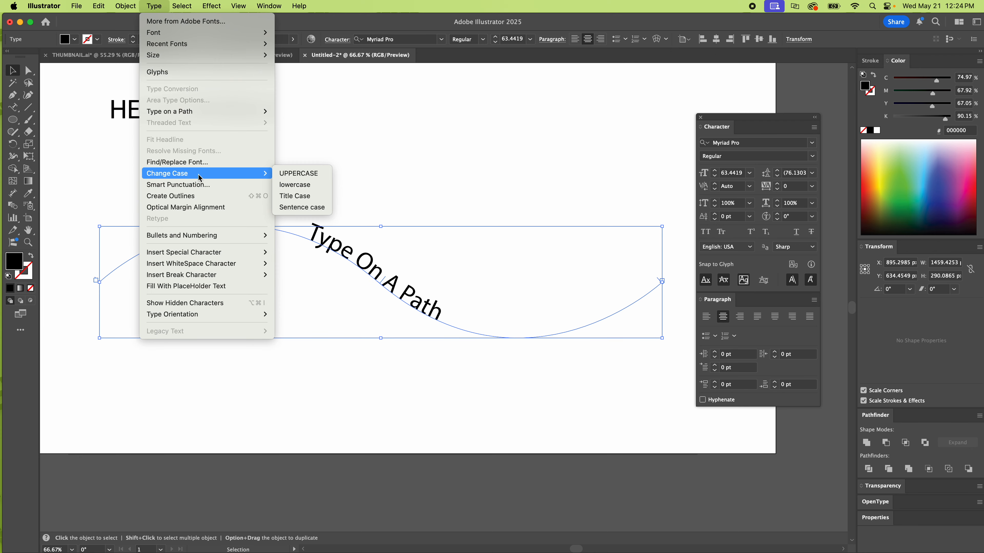
left_click(298, 208)
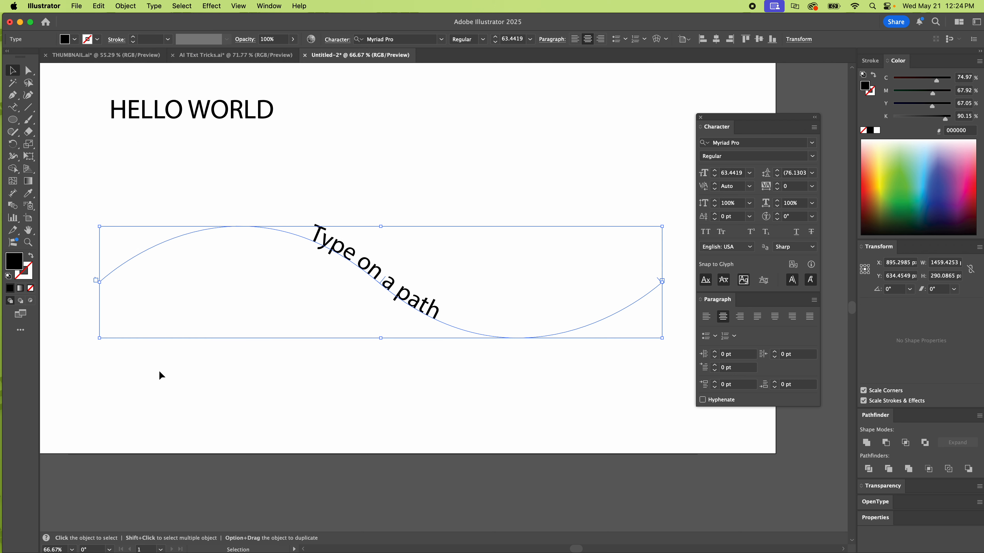
- Delete the wave text, leaving only HELLO WORLD on the artboard
left_click(223, 161)
left_click_drag(307, 171, 456, 374)
left_click(456, 374)
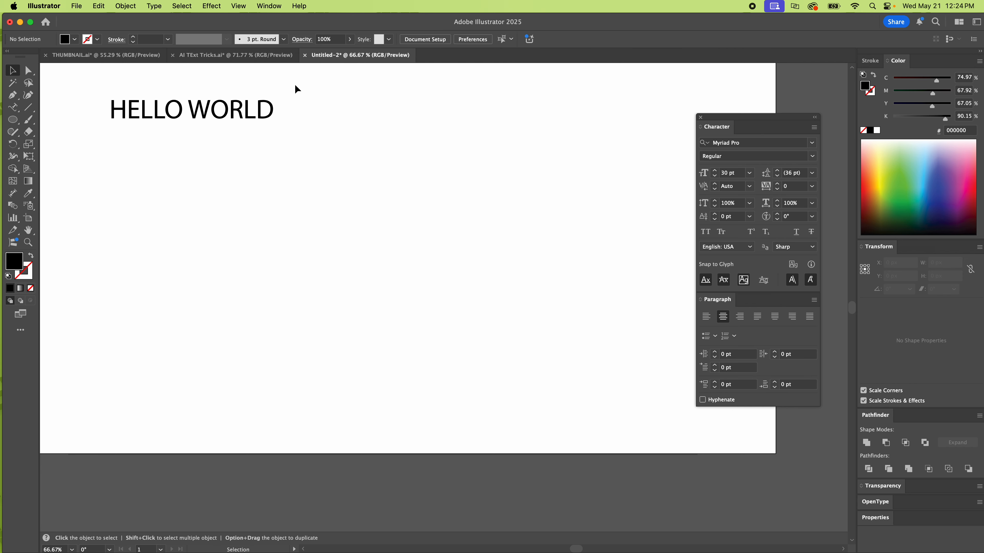
- Move HELLO WORLD near the artboard's center, at about X 941 px, Y 520 px
key("space")
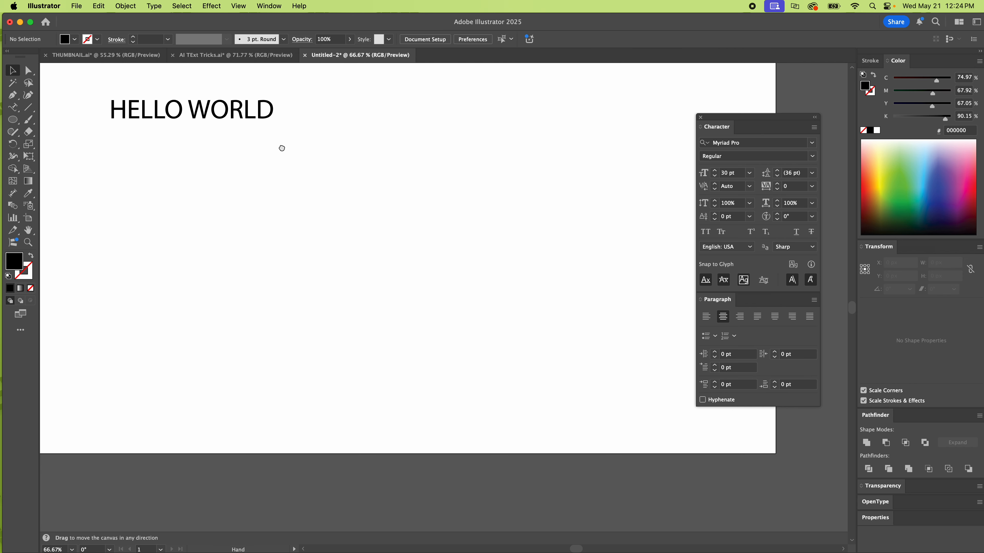
left_click_drag(281, 149, 293, 207)
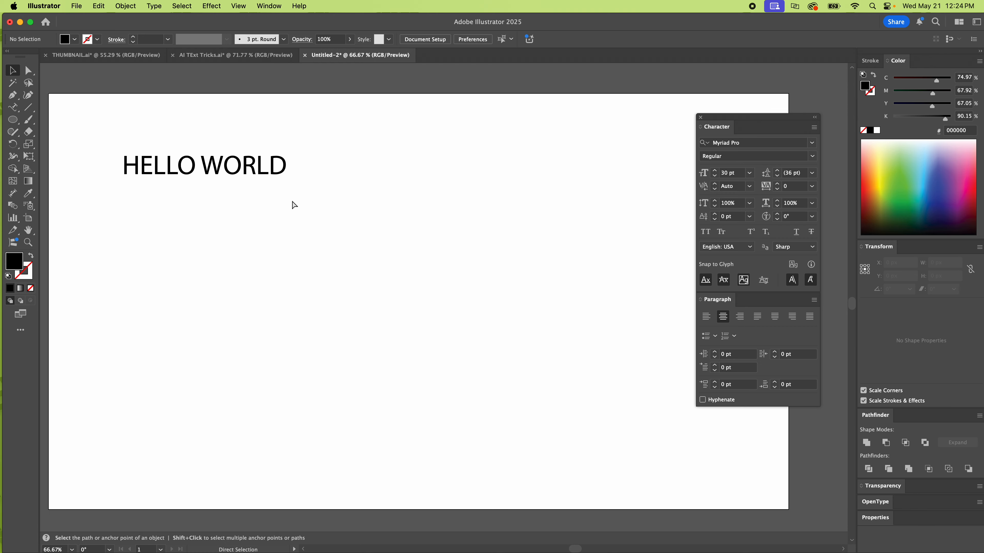
key("super+minus")
key("space")
left_click_drag(407, 252, 375, 240)
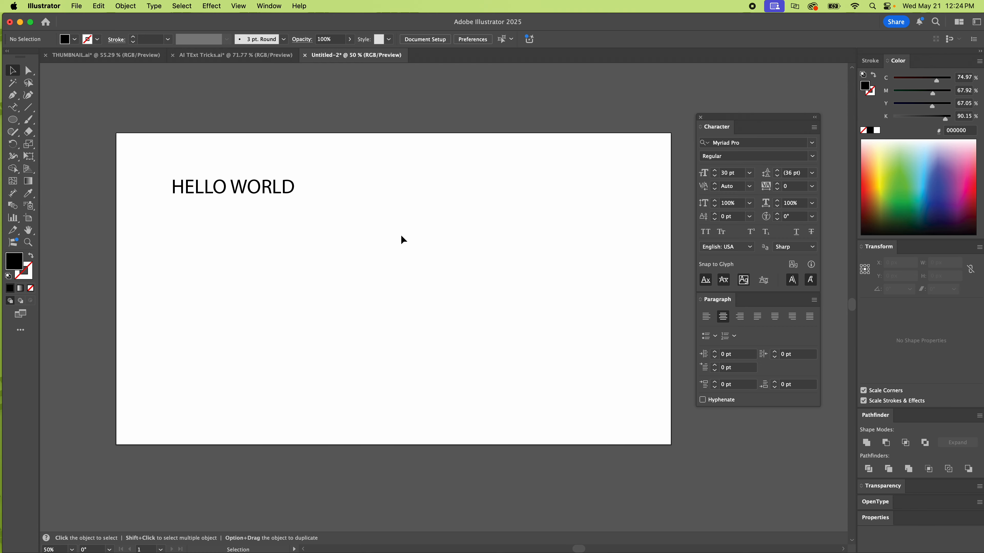
left_click_drag(284, 191, 439, 287)
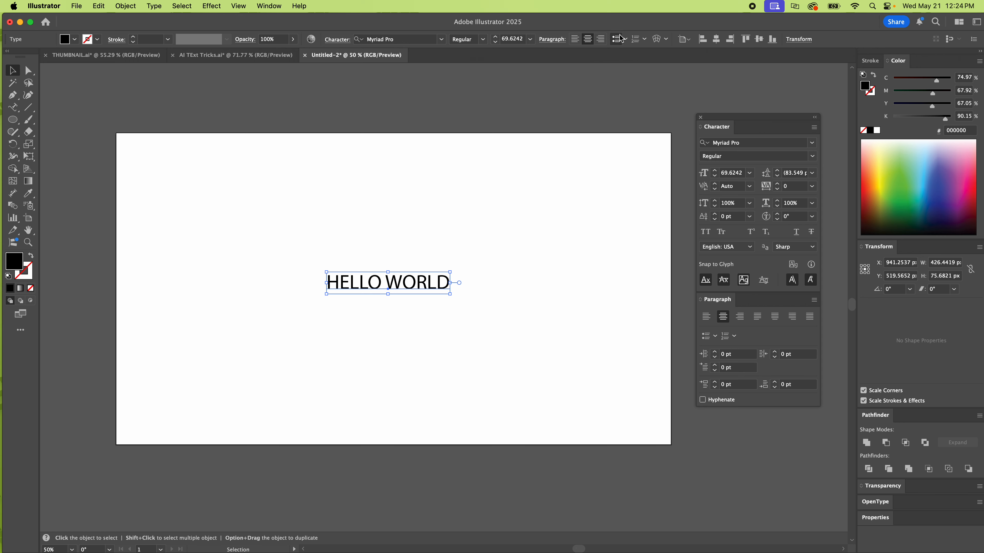
- Display the Align controls, toggle their extra options off and back on, and deselect the text
left_click(270, 5)
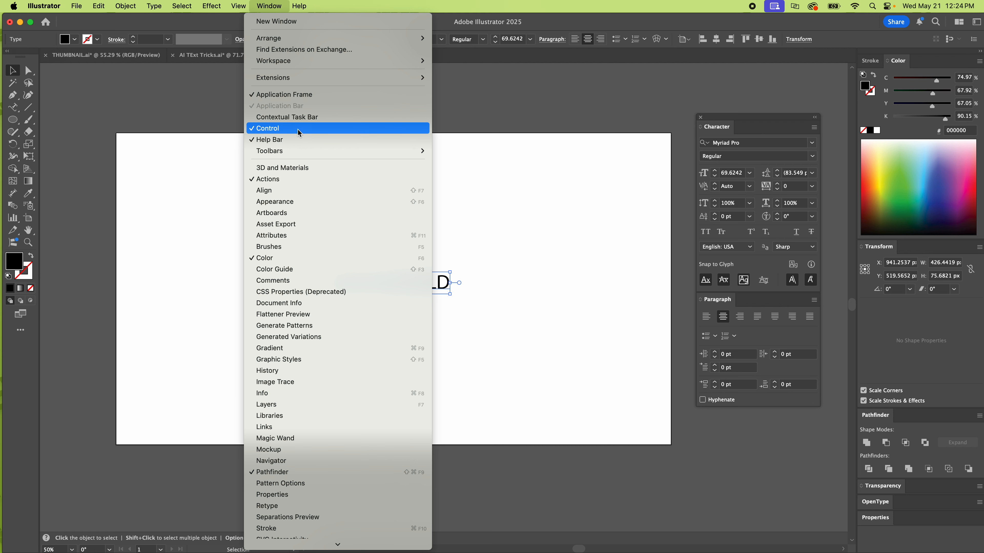
left_click(291, 190)
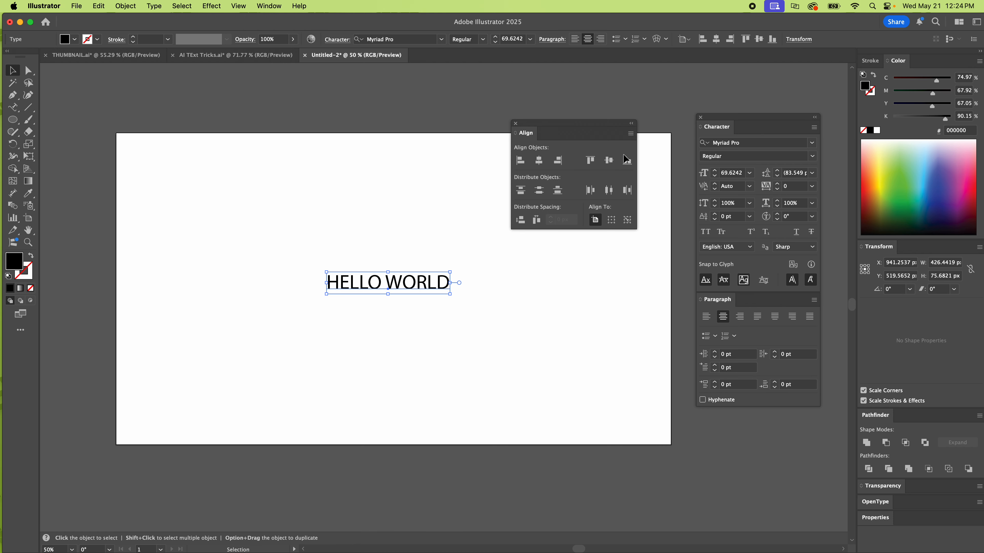
left_click(630, 134)
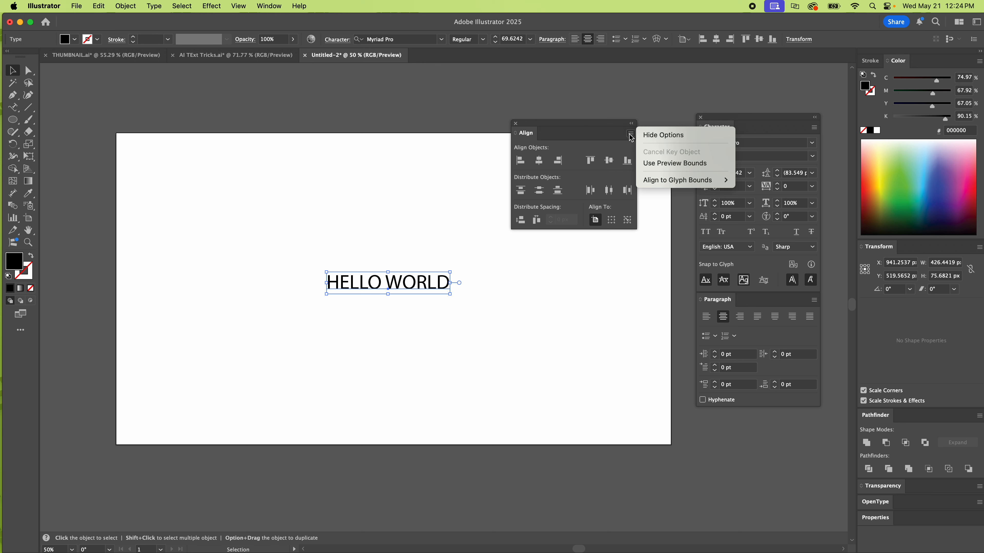
left_click(652, 135)
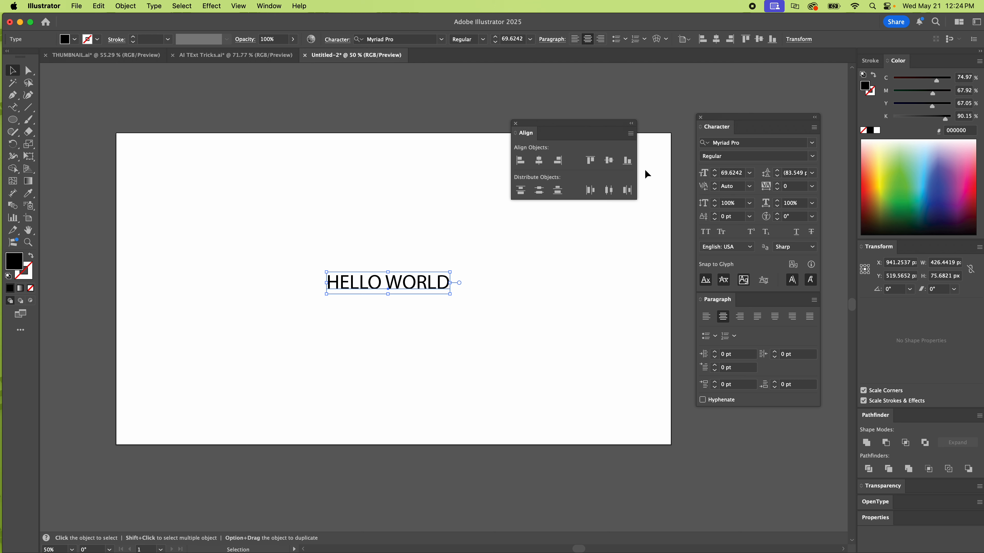
left_click(630, 134)
left_click(653, 138)
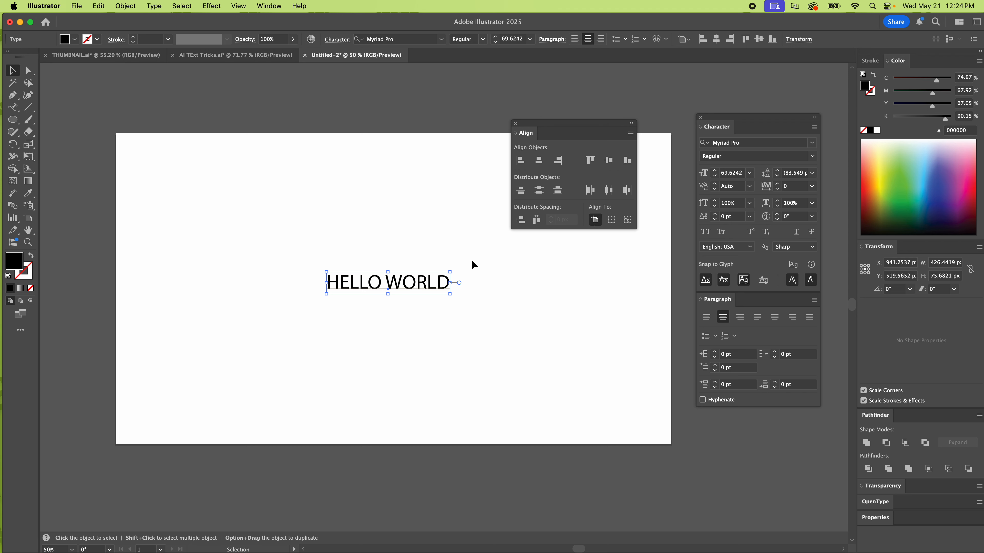
left_click(482, 259)
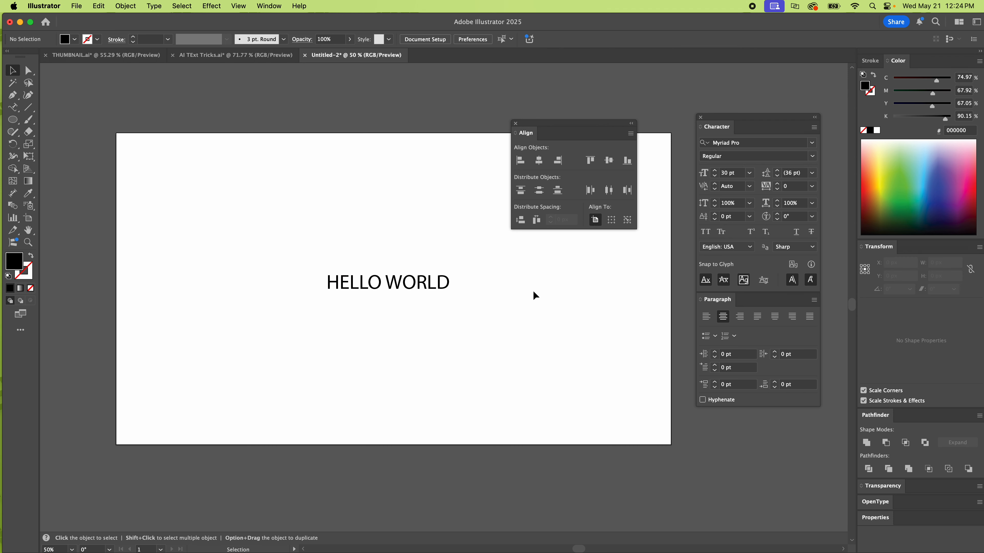
- Duplicate HELLO WORLD to its lower right and align both copies by horizontal center relative to the selection
left_click_drag(421, 281, 542, 371)
left_click_drag(567, 272, 351, 415)
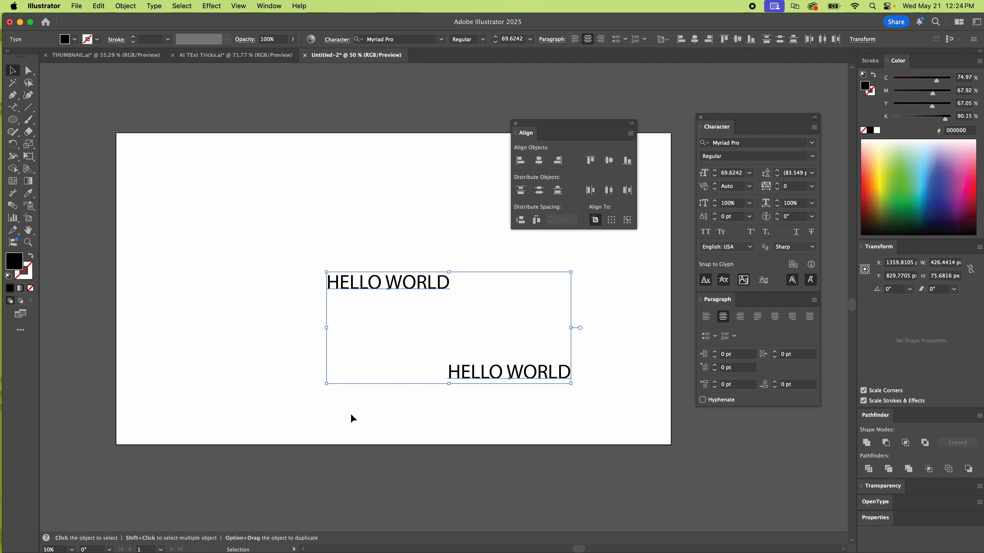
left_click(611, 220)
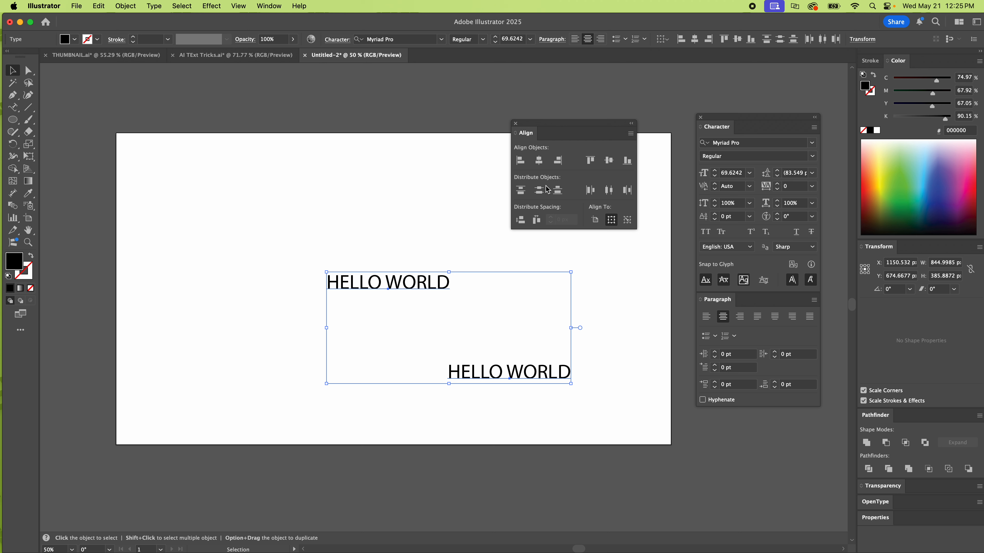
left_click(539, 160)
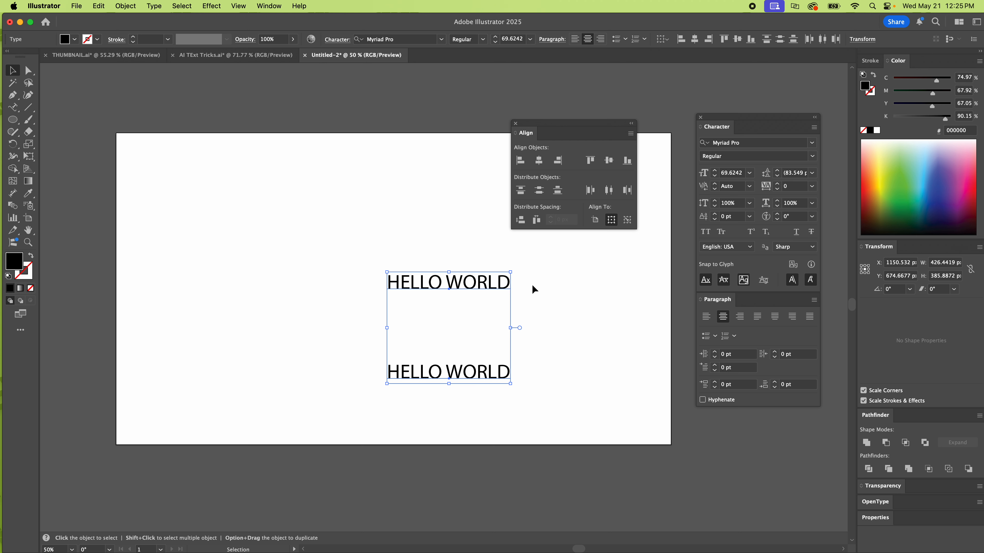
- Delete the lower copy of HELLO WORLD
left_click(550, 324)
left_click(452, 394)
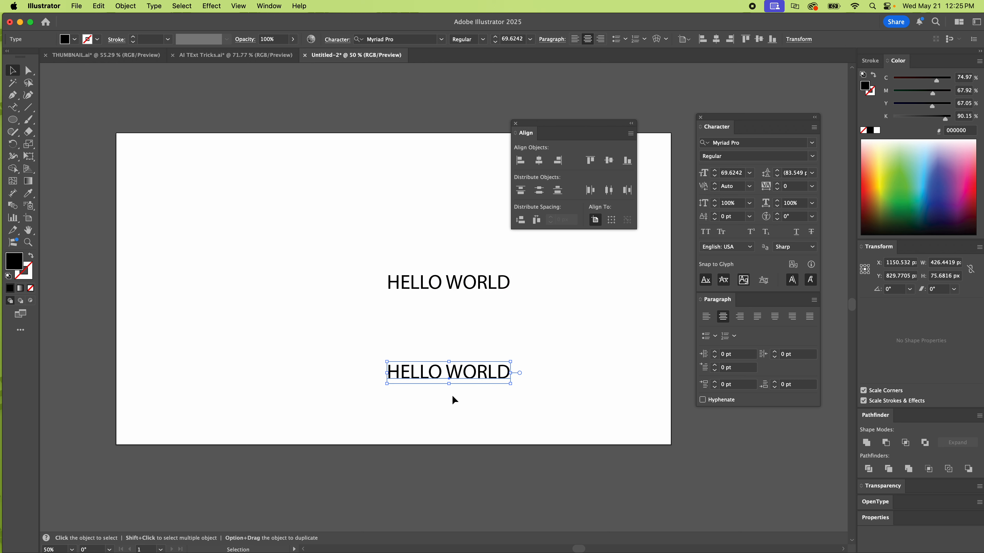
key("Delete")
- Move the remaining HELLO WORLD off-center, and align it horizontally and vertically to the center of the artboard
left_click_drag(503, 281, 532, 325)
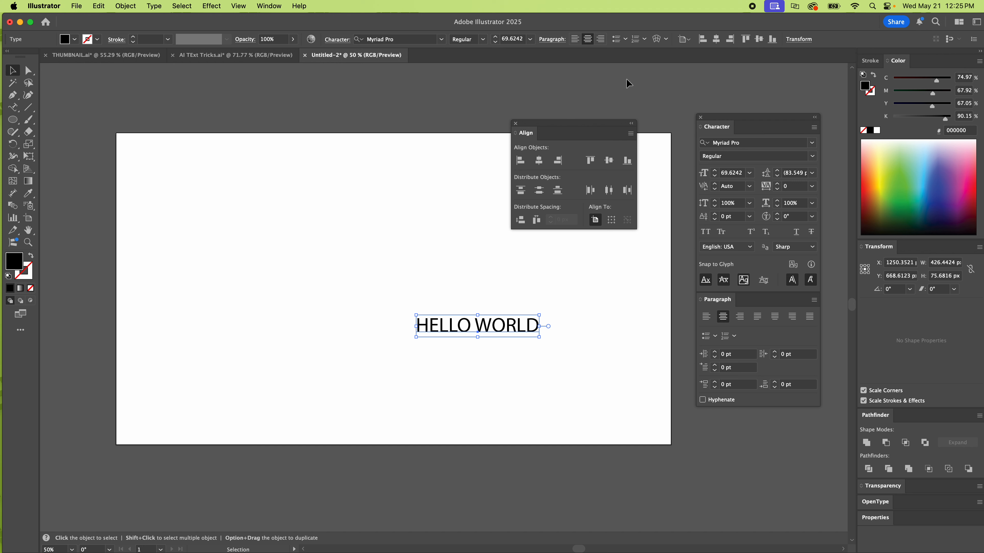
left_click(539, 160)
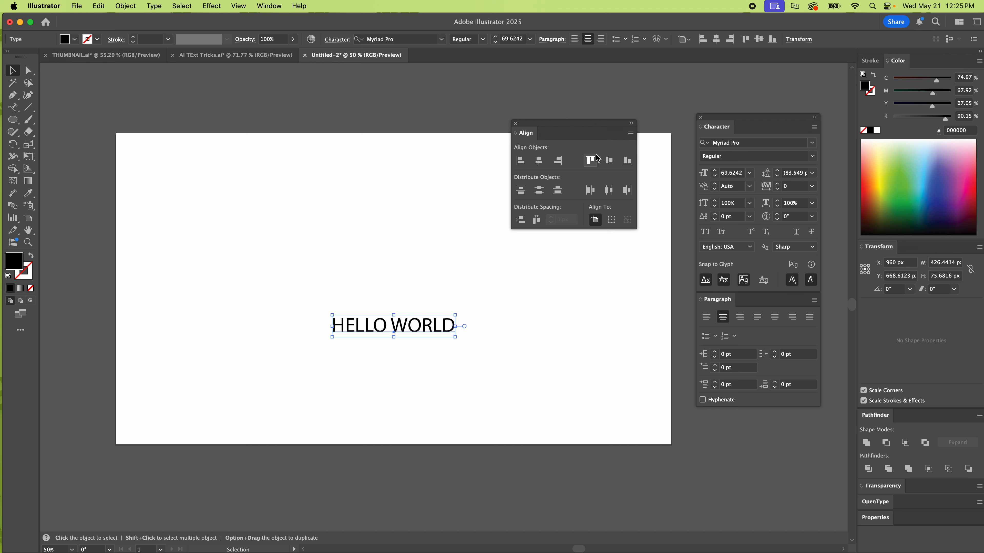
left_click(608, 160)
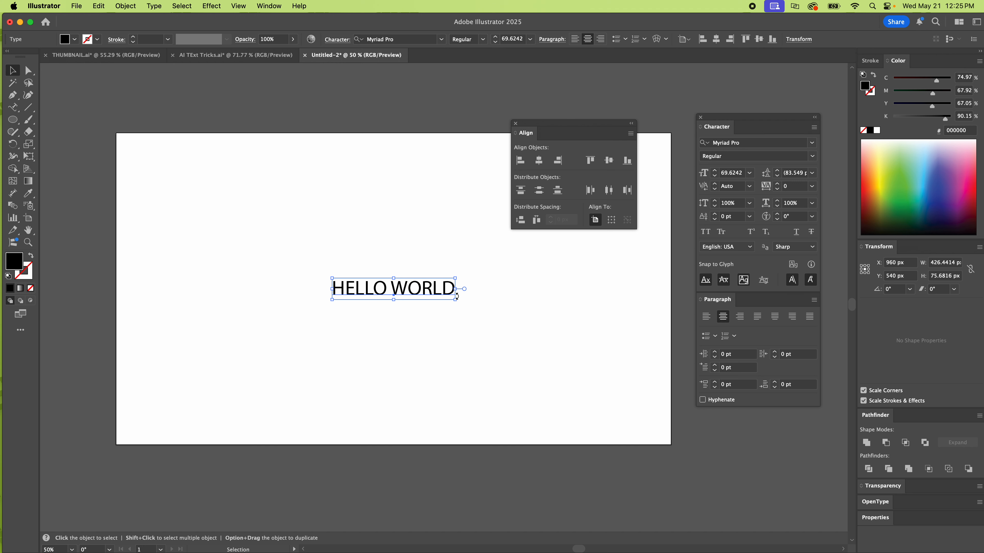
- Duplicate HELLO WORLD to the artboard's upper-left area, and align both copies by horizontal center with the upper copy as key object
left_click_drag(433, 292, 443, 316)
left_click(366, 240)
left_click_drag(403, 166, 167, 412)
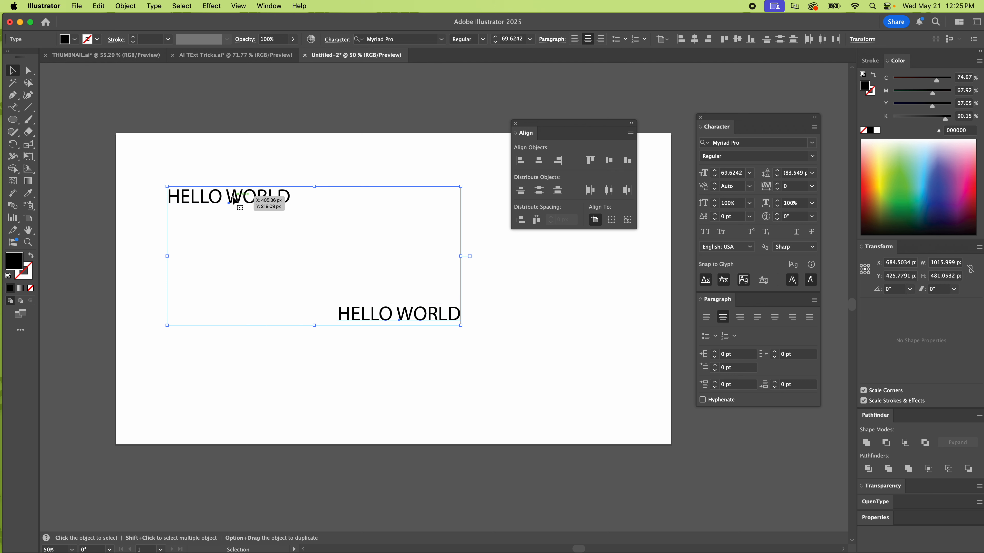
left_click(217, 201)
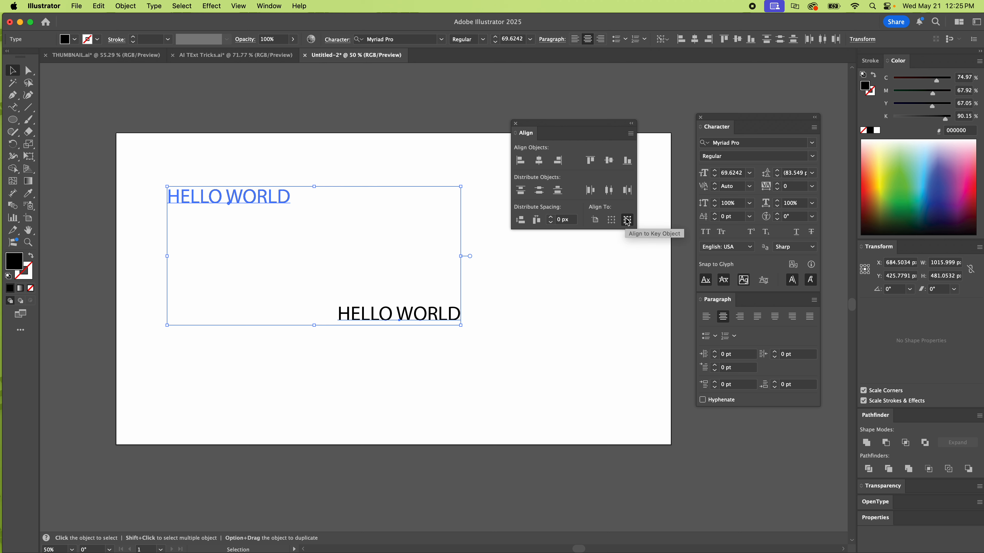
left_click(538, 161)
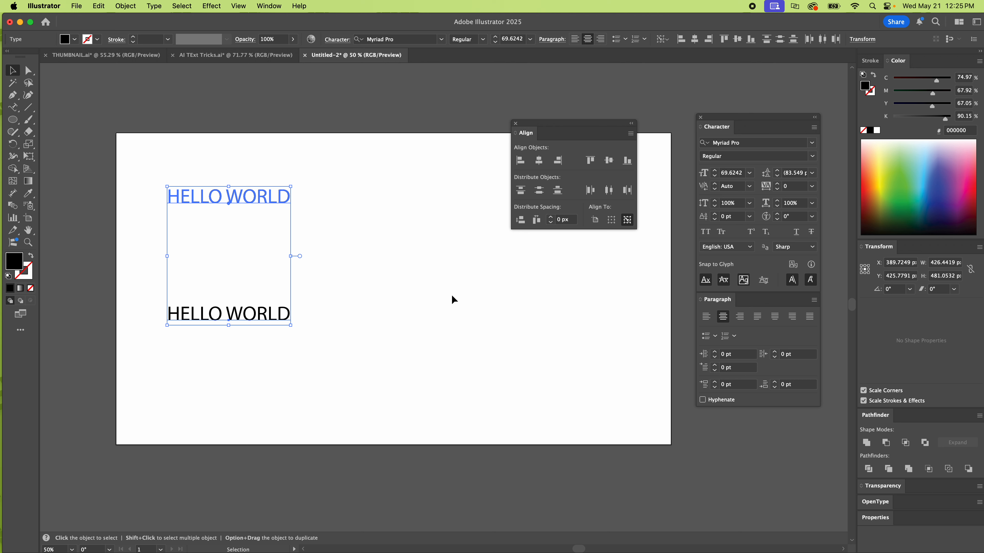
left_click(438, 289)
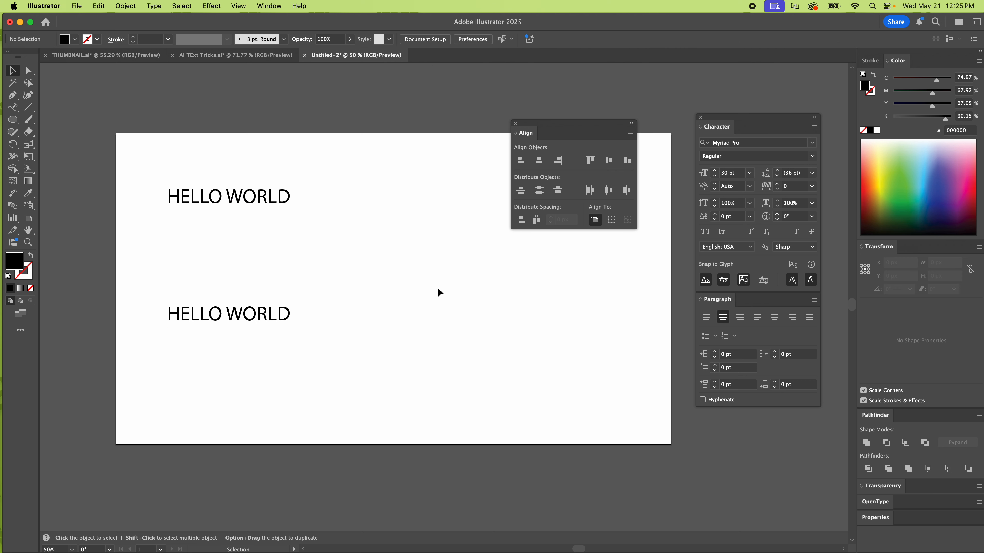
- Align the upper HELLO WORLD to the artboard's left, right, top and bottom edges in turn, and center it horizontally and vertically on the artboard
left_click(254, 196)
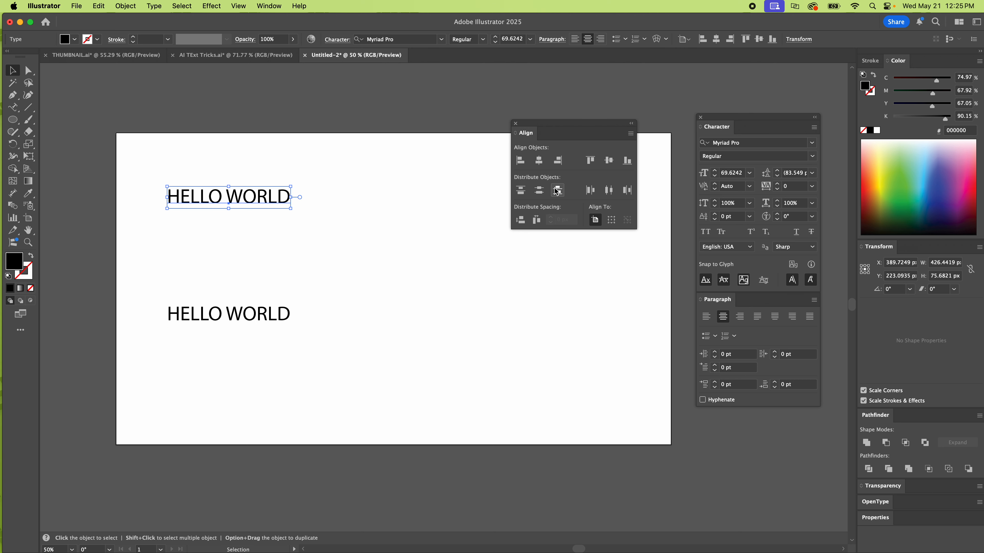
left_click(520, 160)
left_click(557, 160)
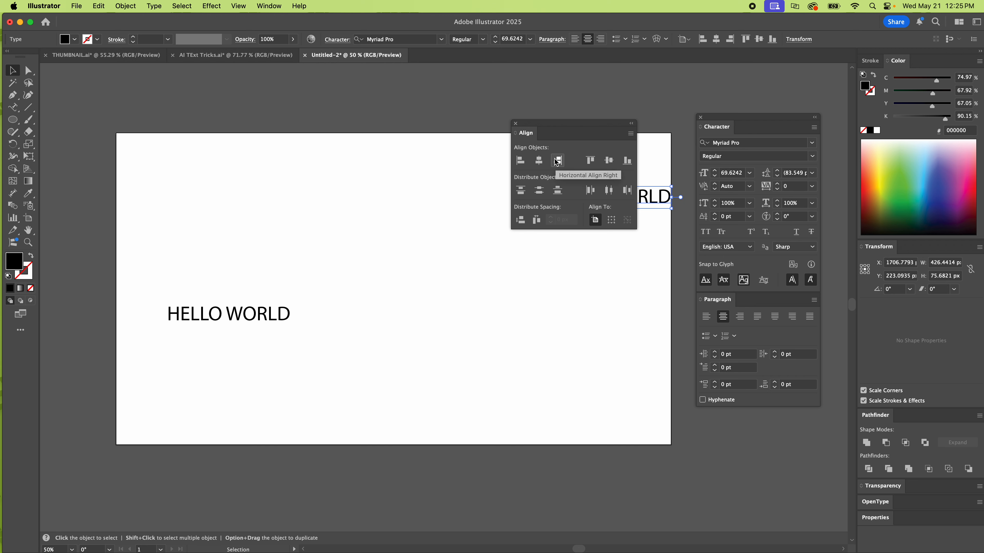
left_click(590, 160)
left_click(627, 160)
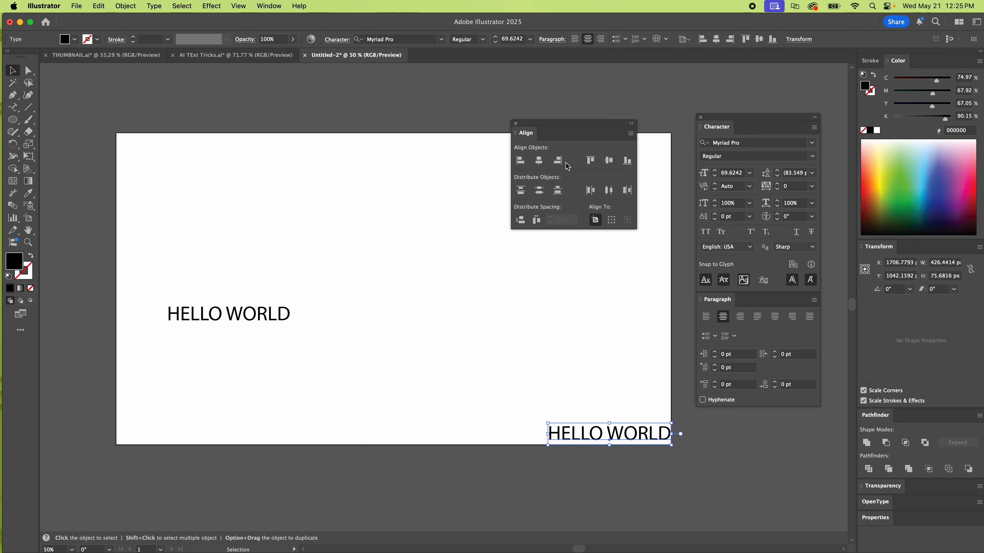
left_click(541, 163)
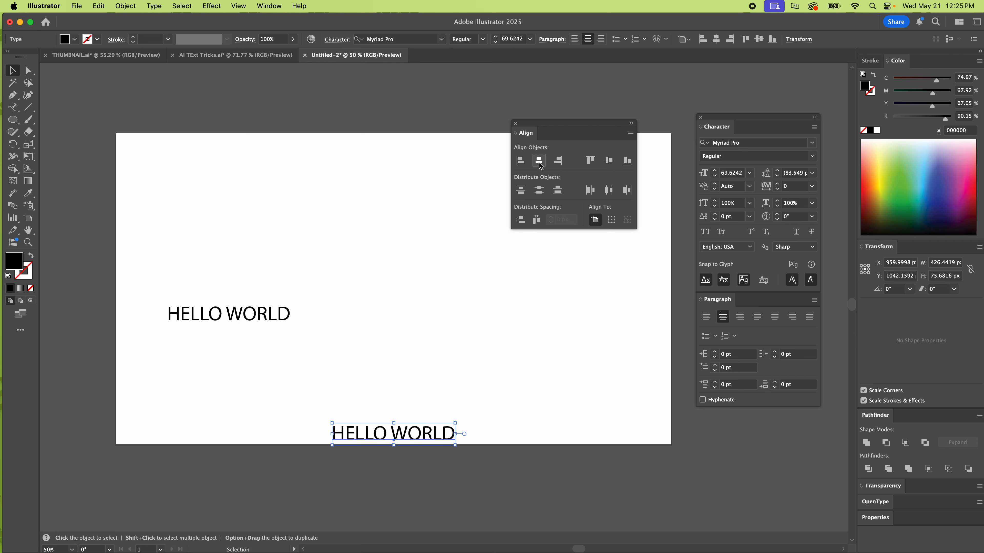
left_click(609, 160)
left_click(516, 317)
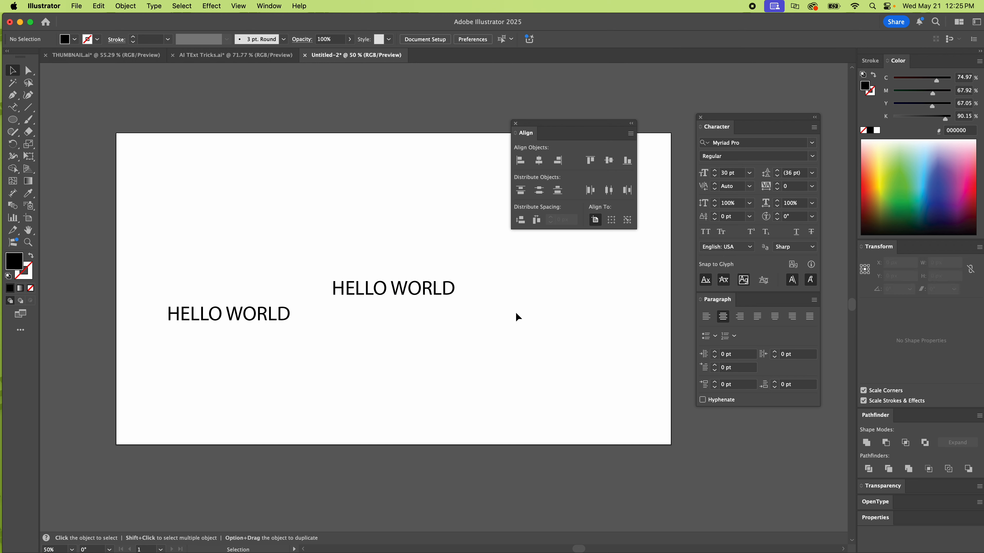